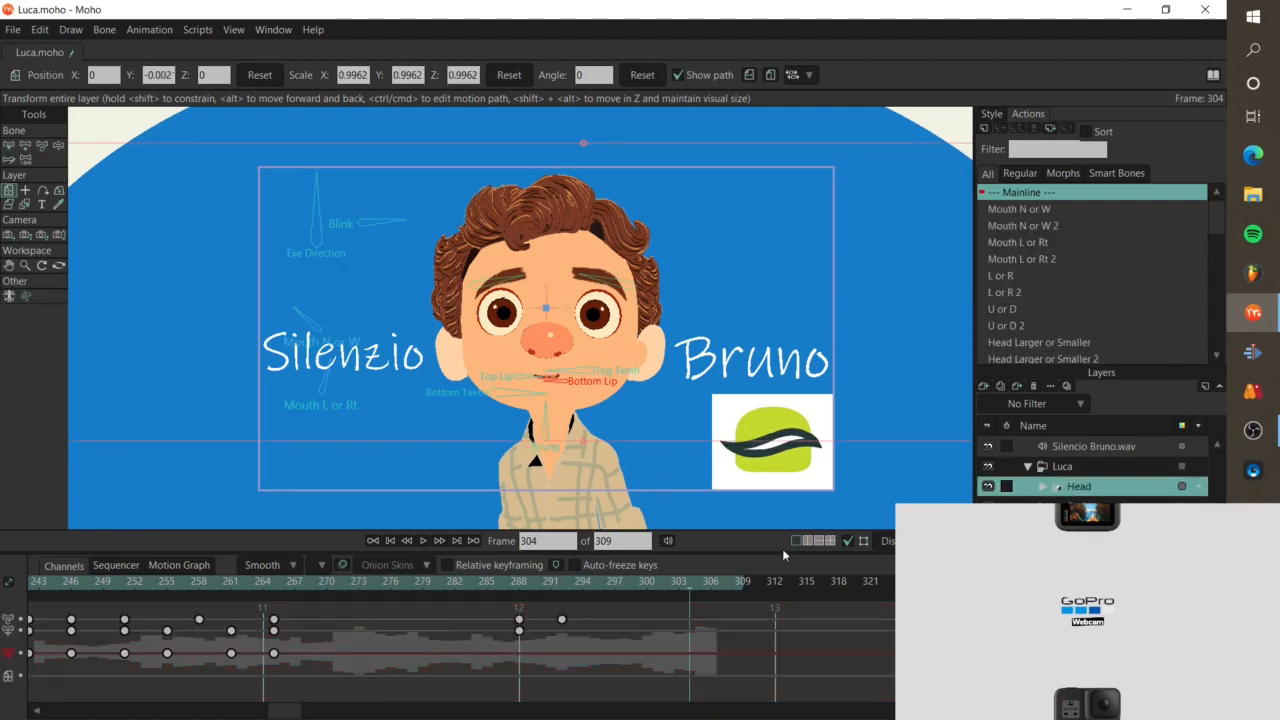
# Review the keyframes along the timeline back to its start and go to the last frame, 309
pyautogui.scroll(-1, 300, 688)
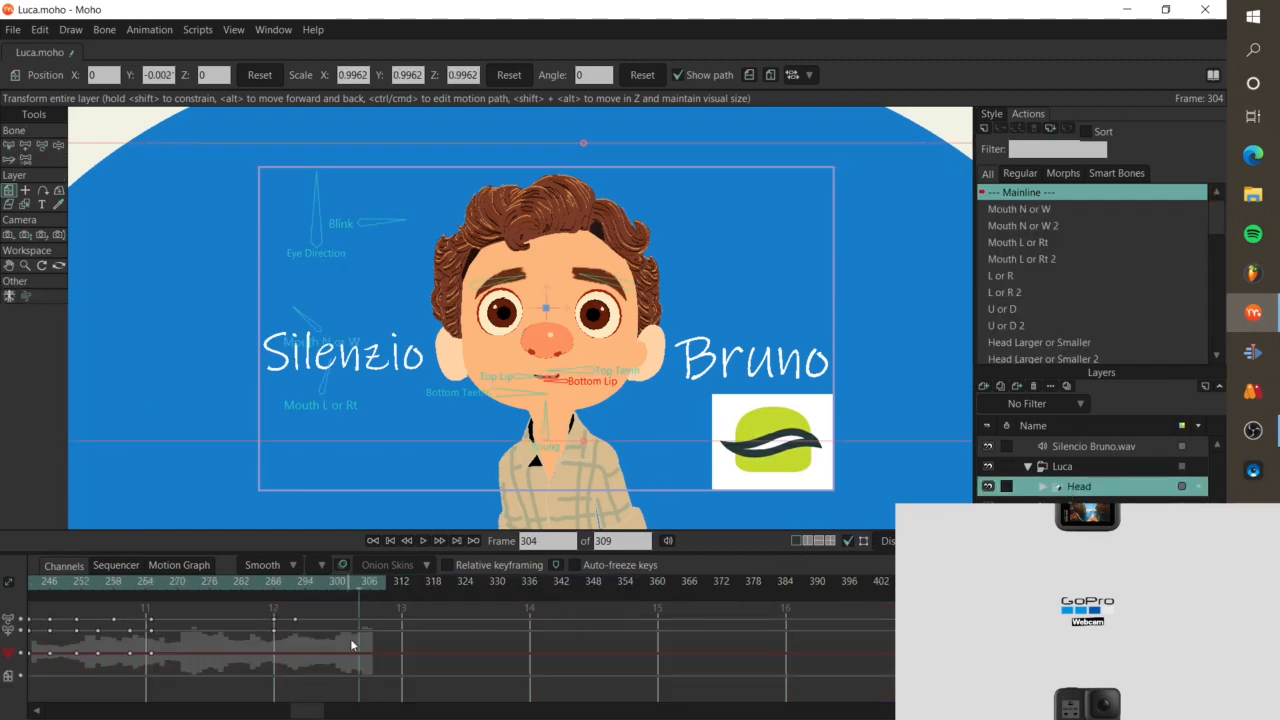
pyautogui.moveTo(351, 643); pyautogui.dragTo(765, 670)
pyautogui.moveTo(369, 680); pyautogui.dragTo(775, 675)
pyautogui.moveTo(310, 672)
pyautogui.mouseDown()
pyautogui.moveTo(745, 666)
pyautogui.moveTo(703, 663)
pyautogui.mouseUp()
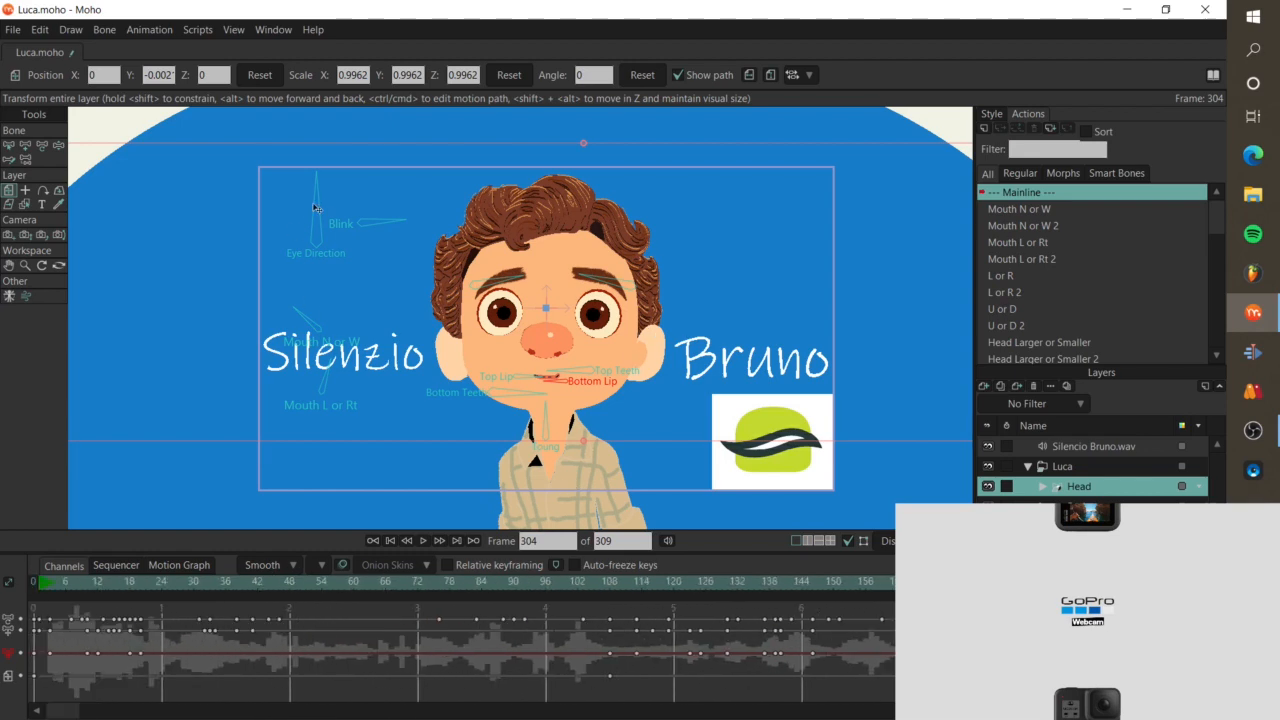
pyautogui.scroll(-1, 315, 208)
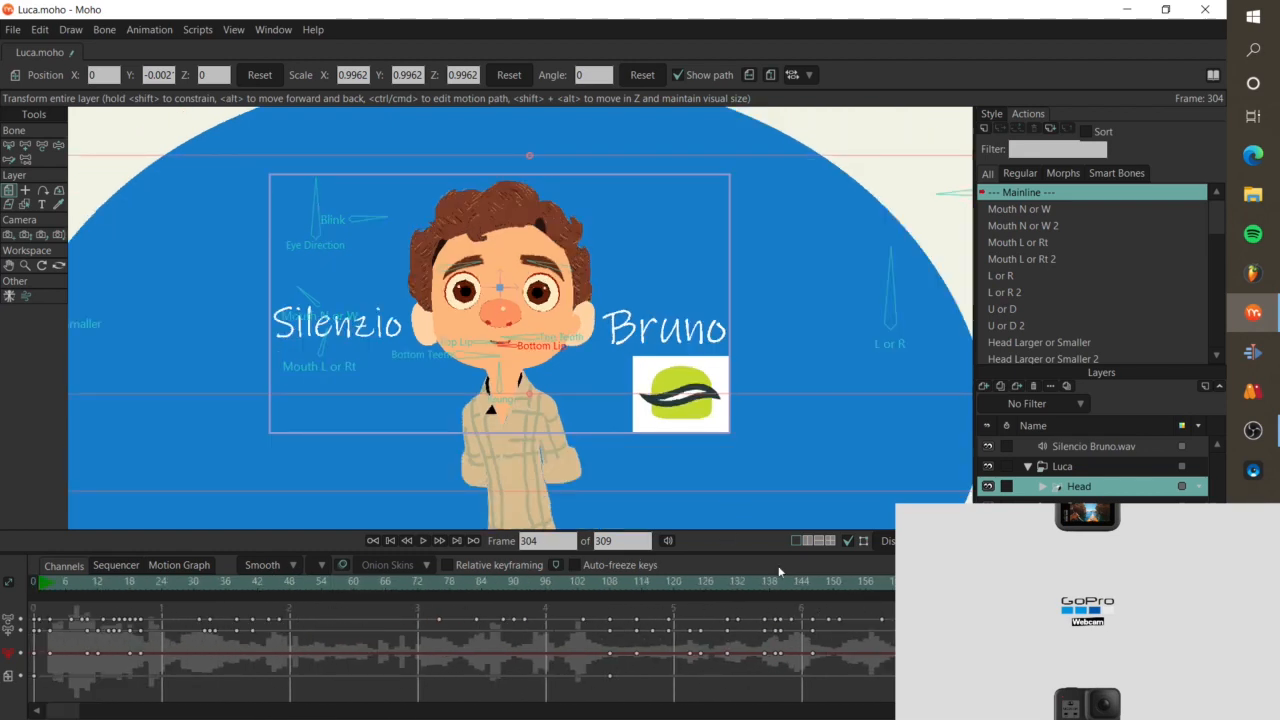
pyautogui.click(457, 541)
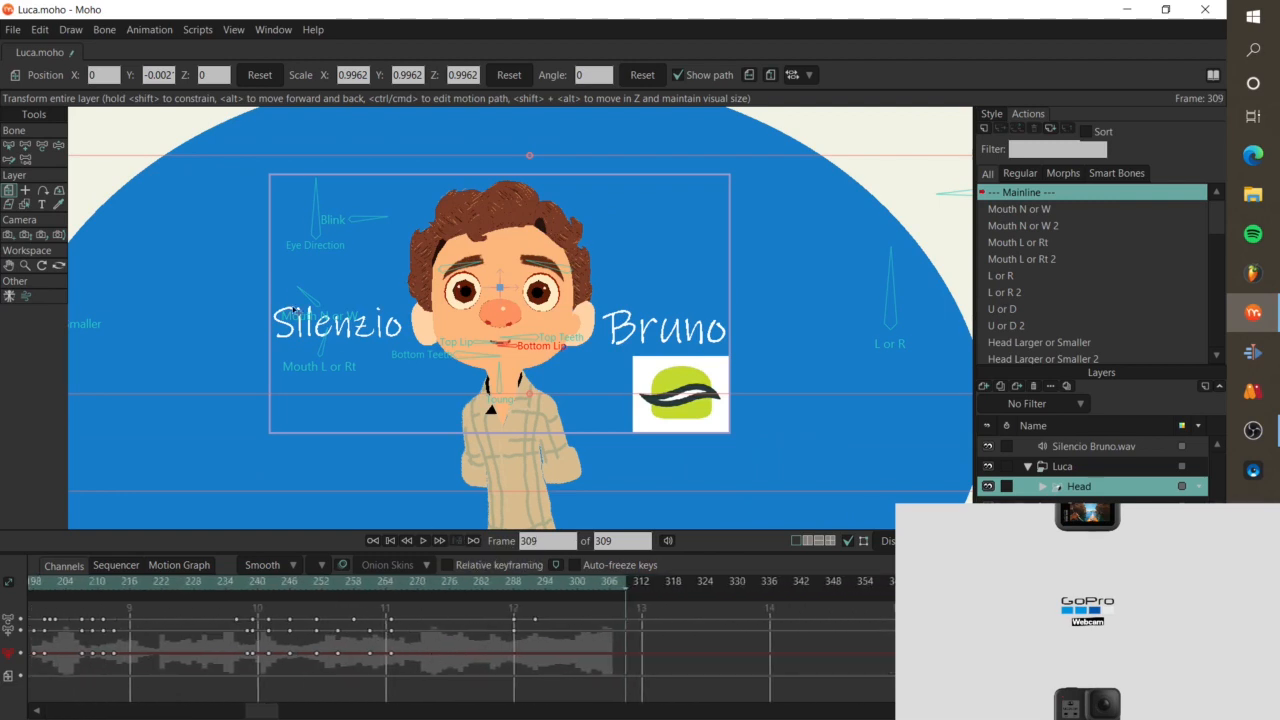
# Try out the Eye Direction and Blink bones with the Transform Bone tool on frame 309, undoing each change
pyautogui.click(42, 145)
pyautogui.scroll(1, 330, 263)
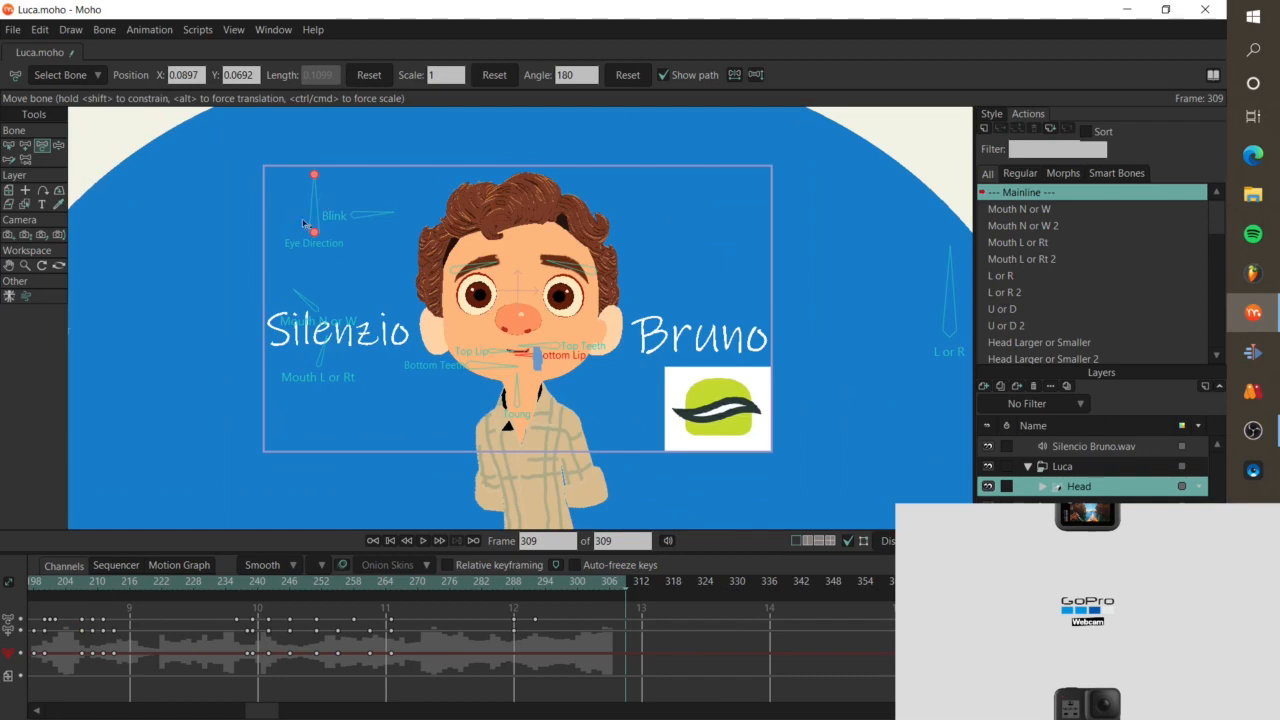
pyautogui.moveTo(314, 234); pyautogui.dragTo(322, 239)
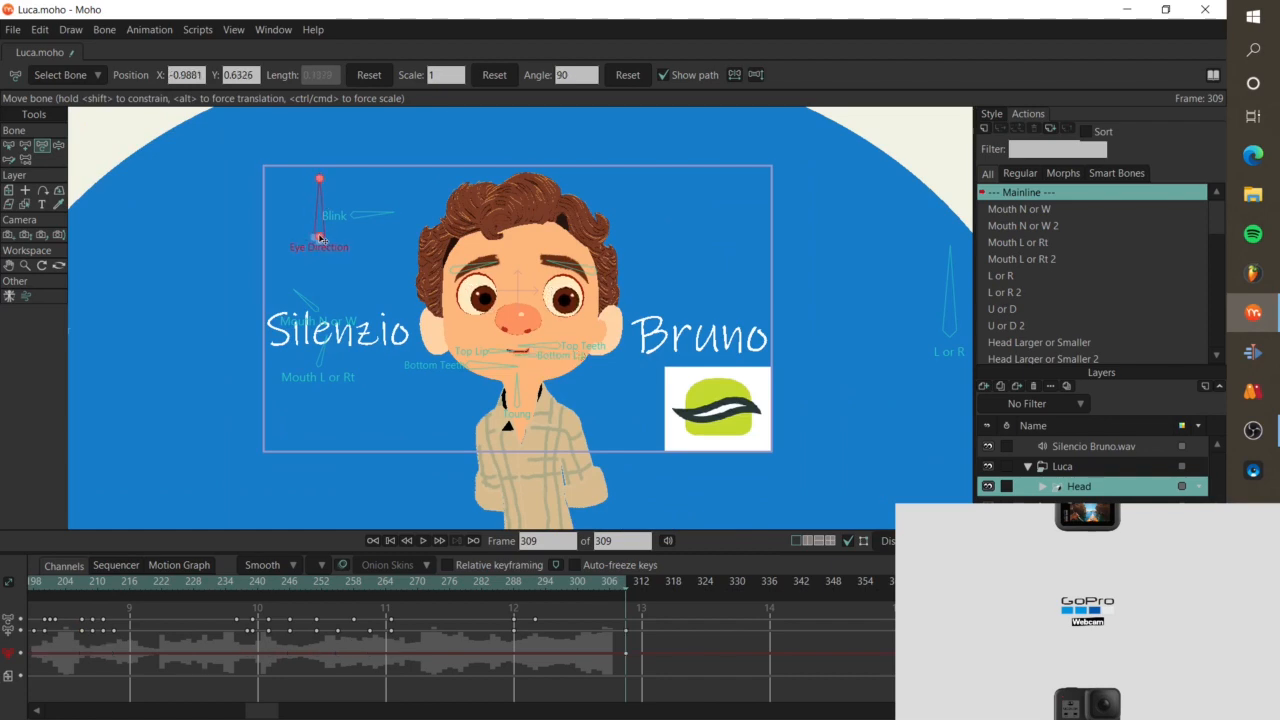
pyautogui.hotkey('ctrl', 'z')
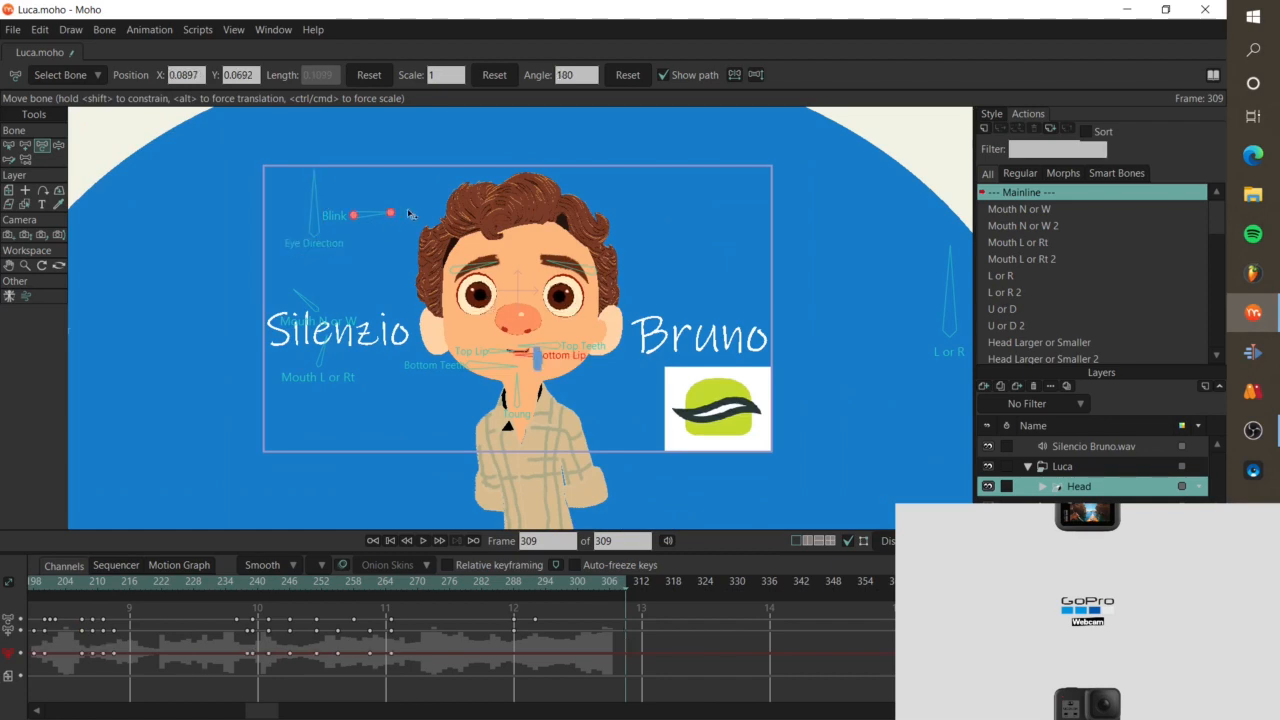
pyautogui.moveTo(409, 213); pyautogui.dragTo(401, 230)
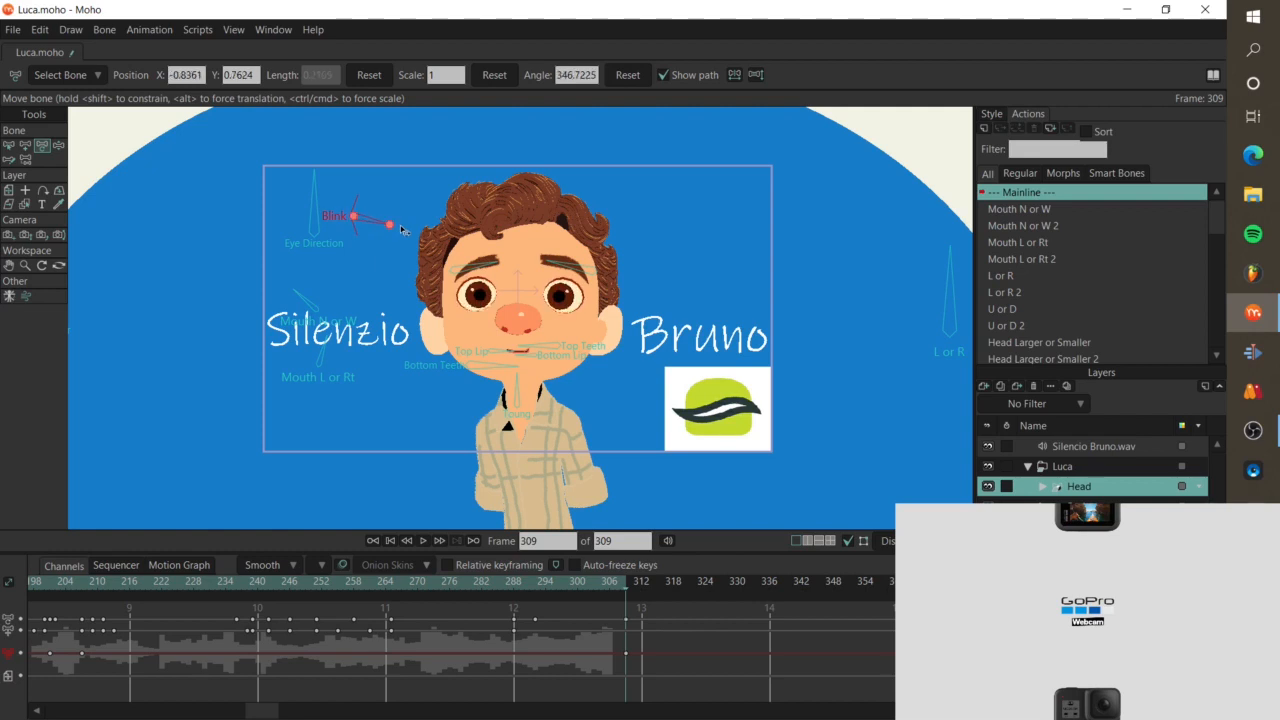
pyautogui.hotkey('ctrl', 'z')
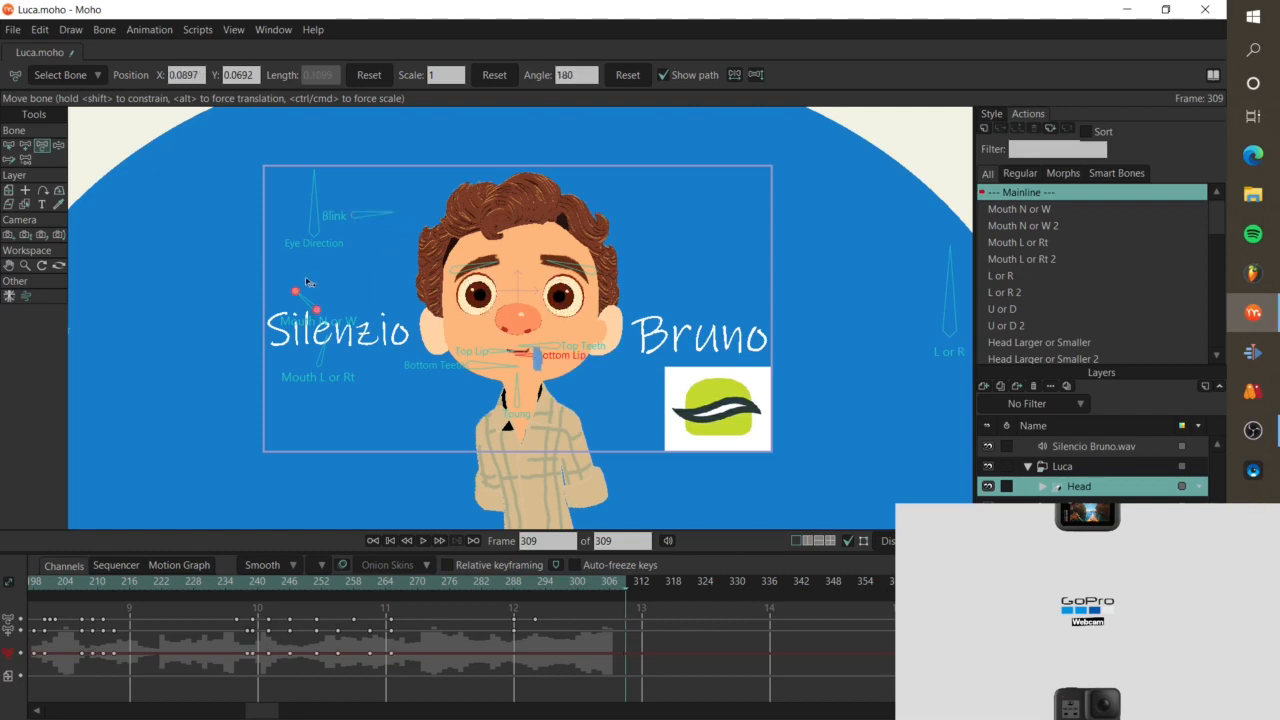
# Try reshaping the mouth with the Mouth N or W and Mouth L or Rt bones, and delete the test keys at frame 309
pyautogui.moveTo(313, 282); pyautogui.dragTo(352, 287)
pyautogui.scroll(3, 352, 287)
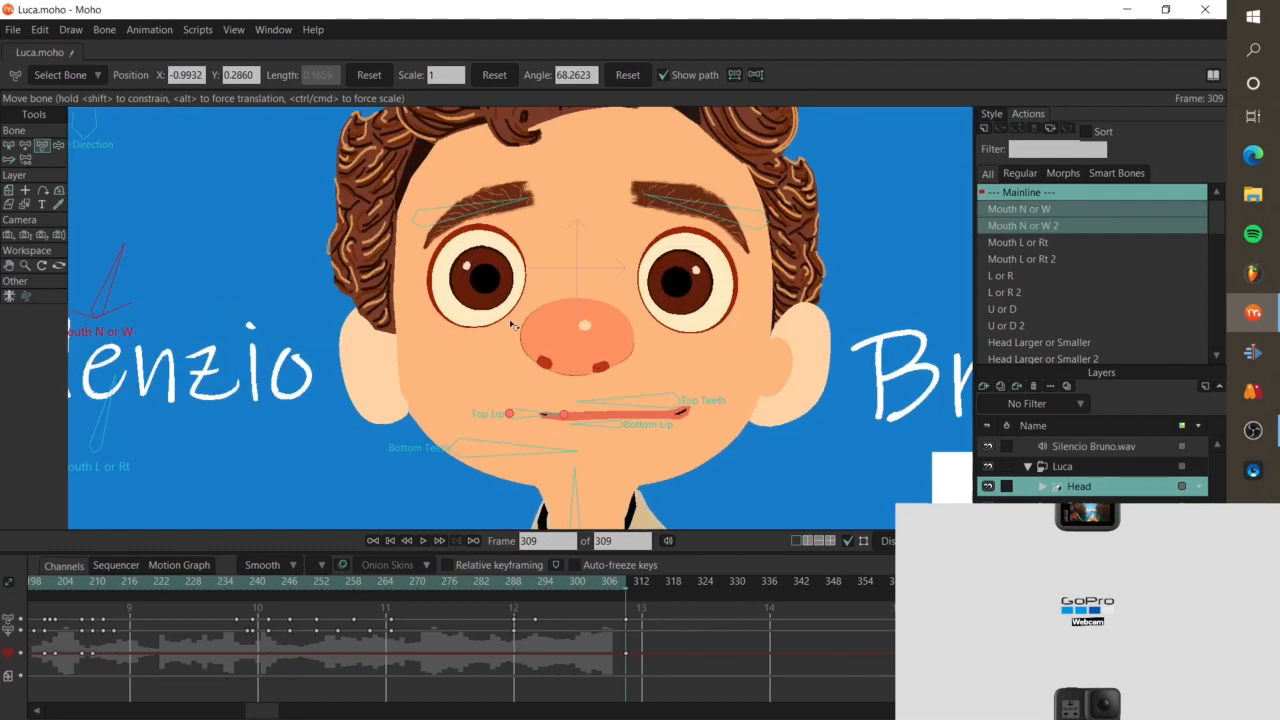
pyautogui.moveTo(140, 243); pyautogui.dragTo(172, 257)
pyautogui.moveTo(140, 399)
pyautogui.mouseDown()
pyautogui.moveTo(141, 414)
pyautogui.moveTo(101, 399)
pyautogui.moveTo(115, 401)
pyautogui.mouseUp()
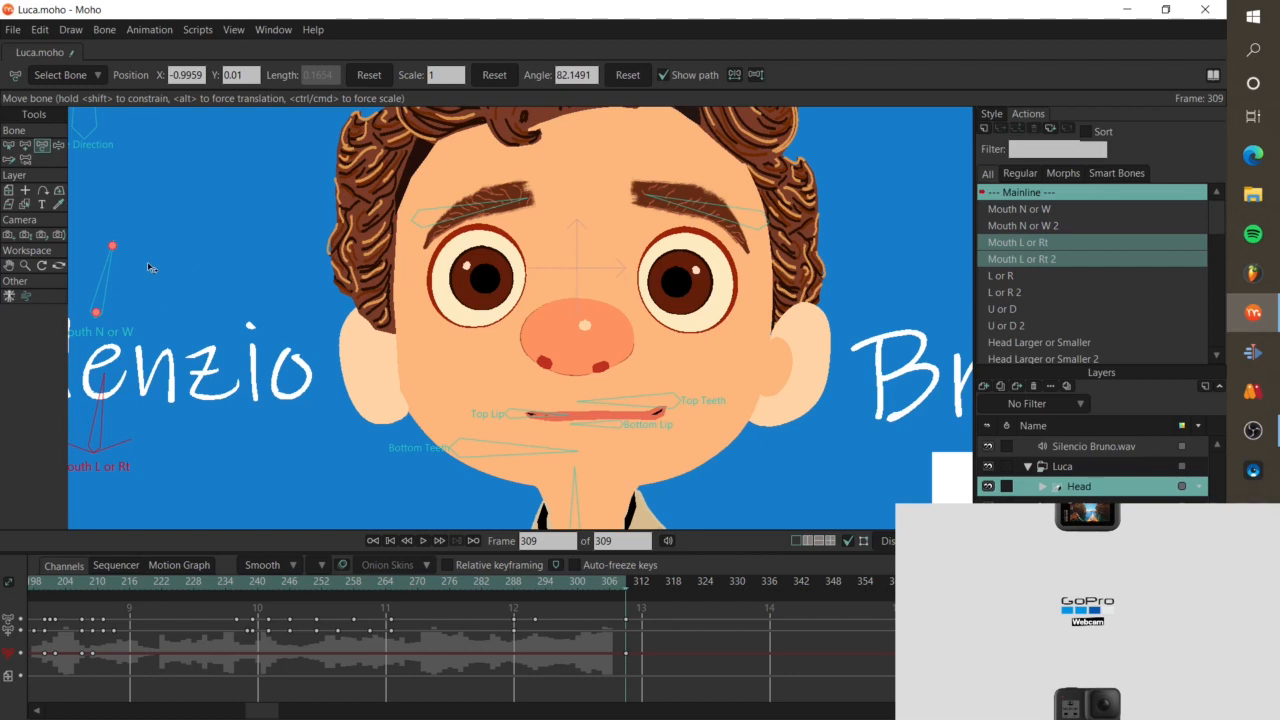
pyautogui.moveTo(612, 611); pyautogui.dragTo(648, 674)
pyautogui.press('Delete')
# Try opening the mouth with the Top Lip, Bottom Lip and Bottom Teeth bones, and test the Toung bone
pyautogui.scroll(-3, 683, 313)
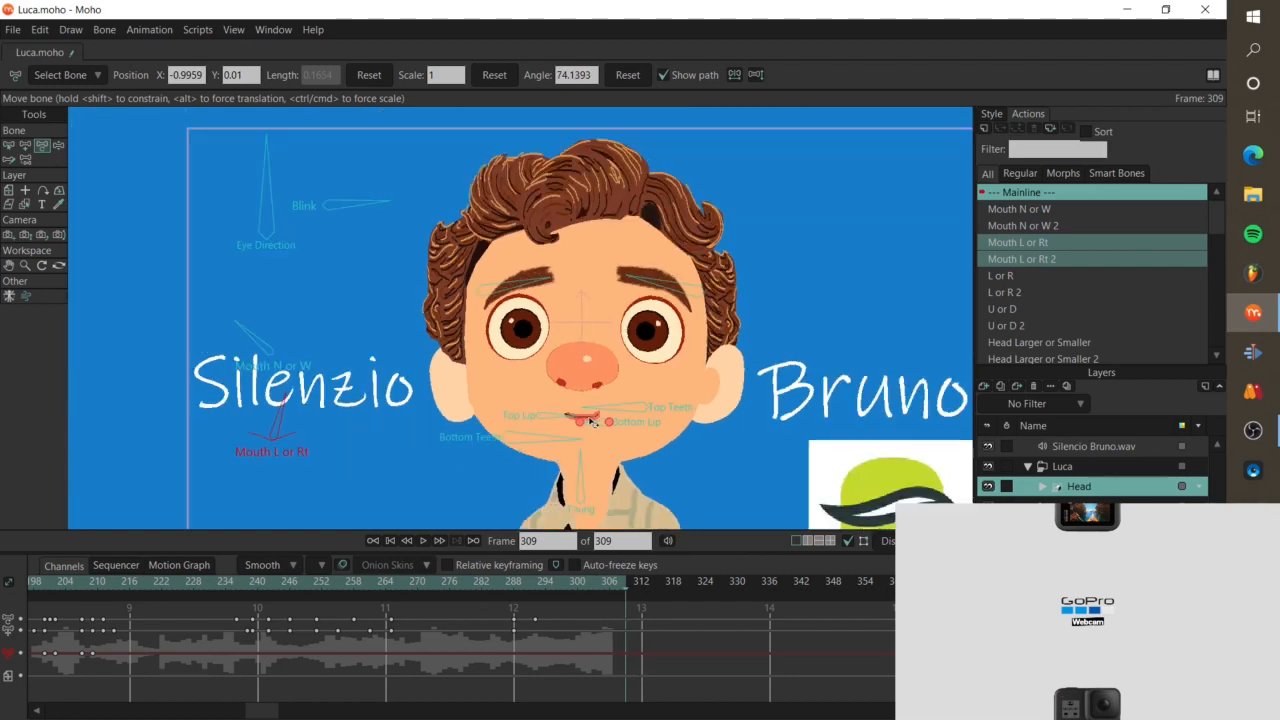
pyautogui.scroll(4, 683, 313)
pyautogui.scroll(-3, 591, 268)
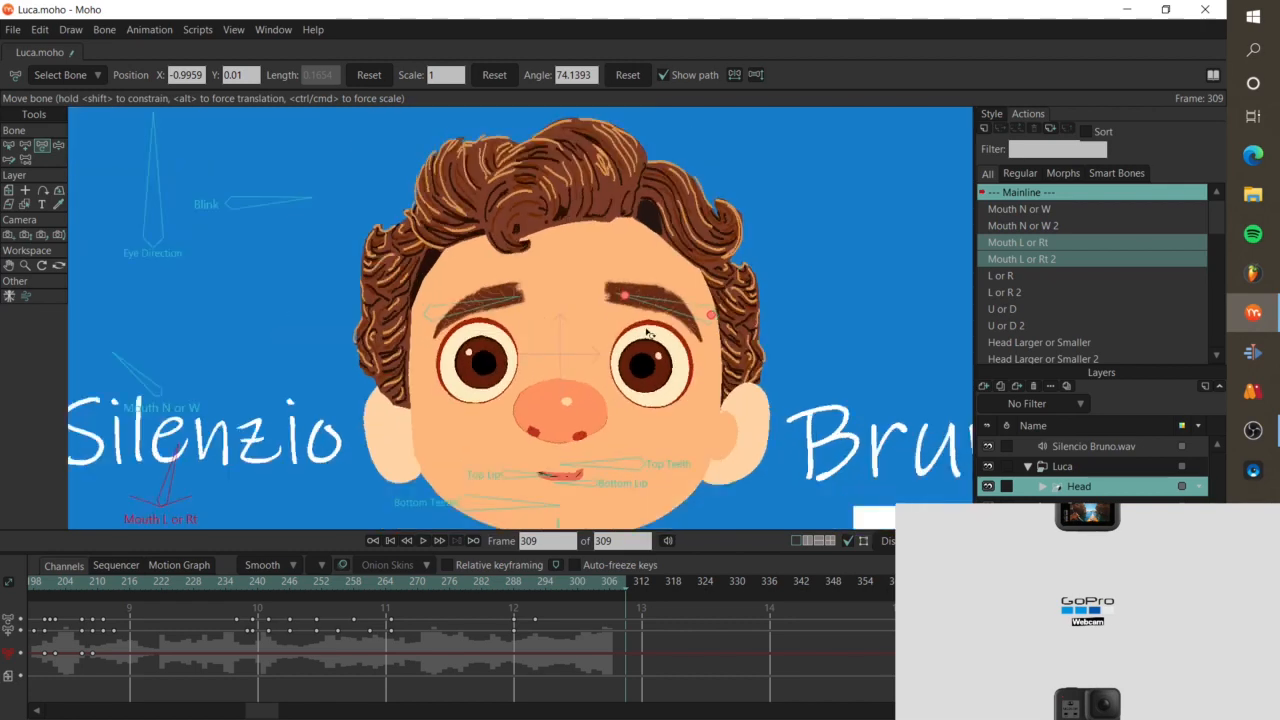
pyautogui.scroll(2, 591, 268)
pyautogui.scroll(2, 549, 305)
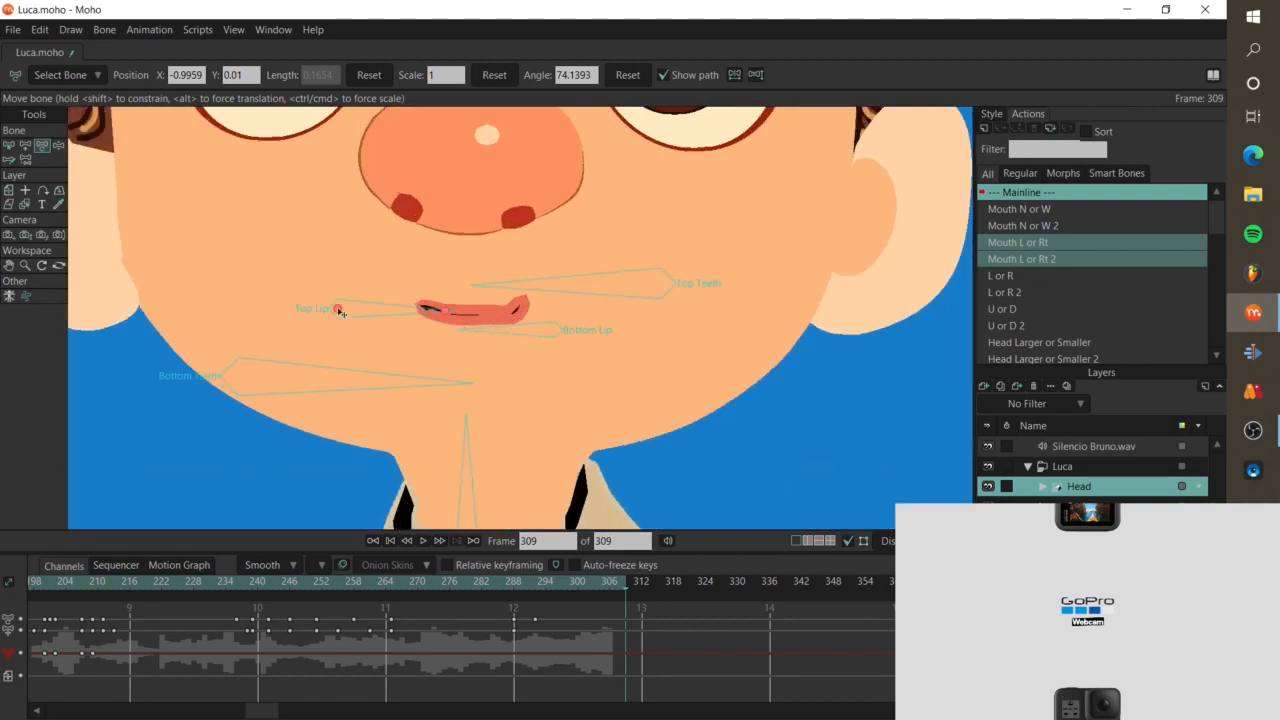
pyautogui.moveTo(338, 309); pyautogui.dragTo(331, 262)
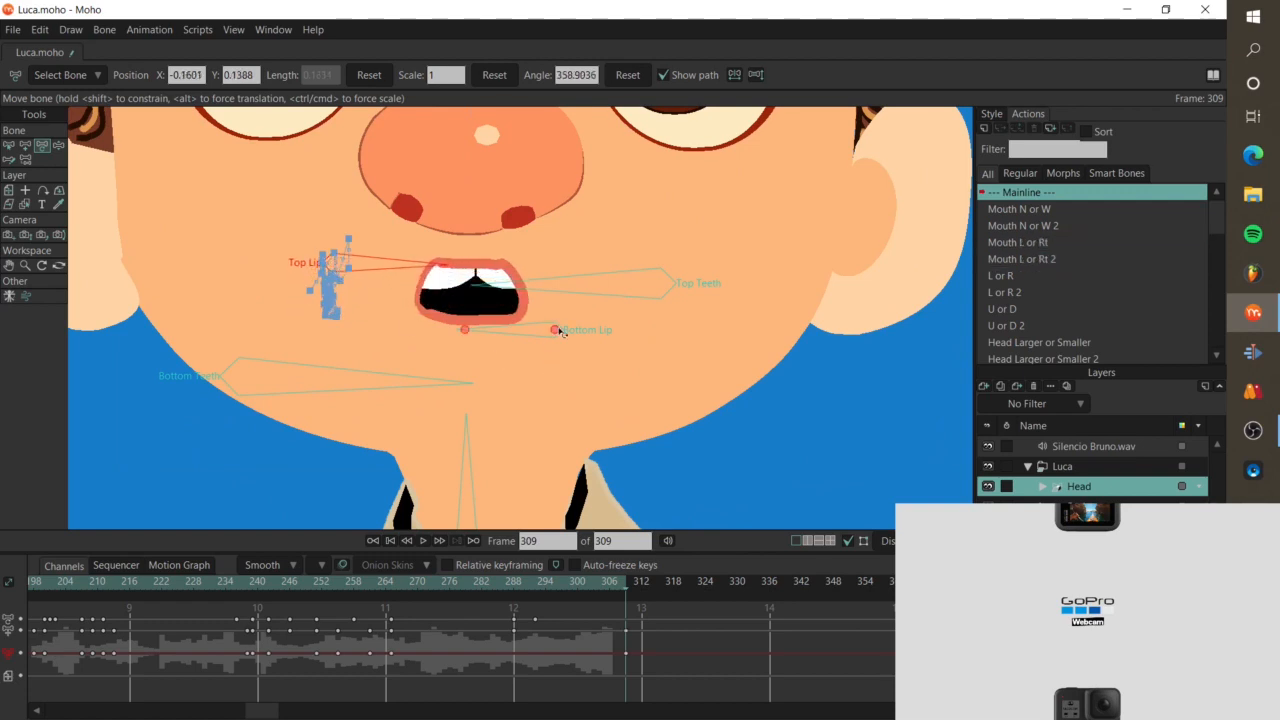
pyautogui.moveTo(559, 331); pyautogui.dragTo(557, 372)
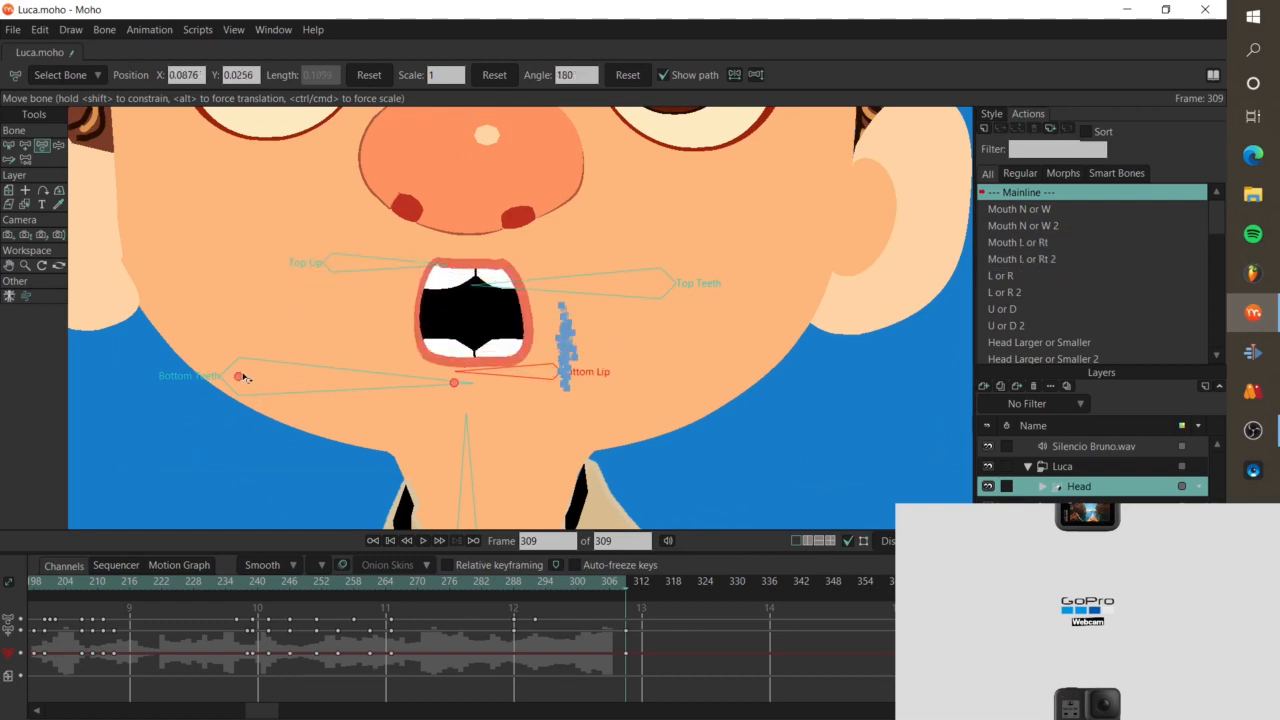
pyautogui.moveTo(239, 377); pyautogui.dragTo(239, 383)
pyautogui.scroll(-4, 466, 408)
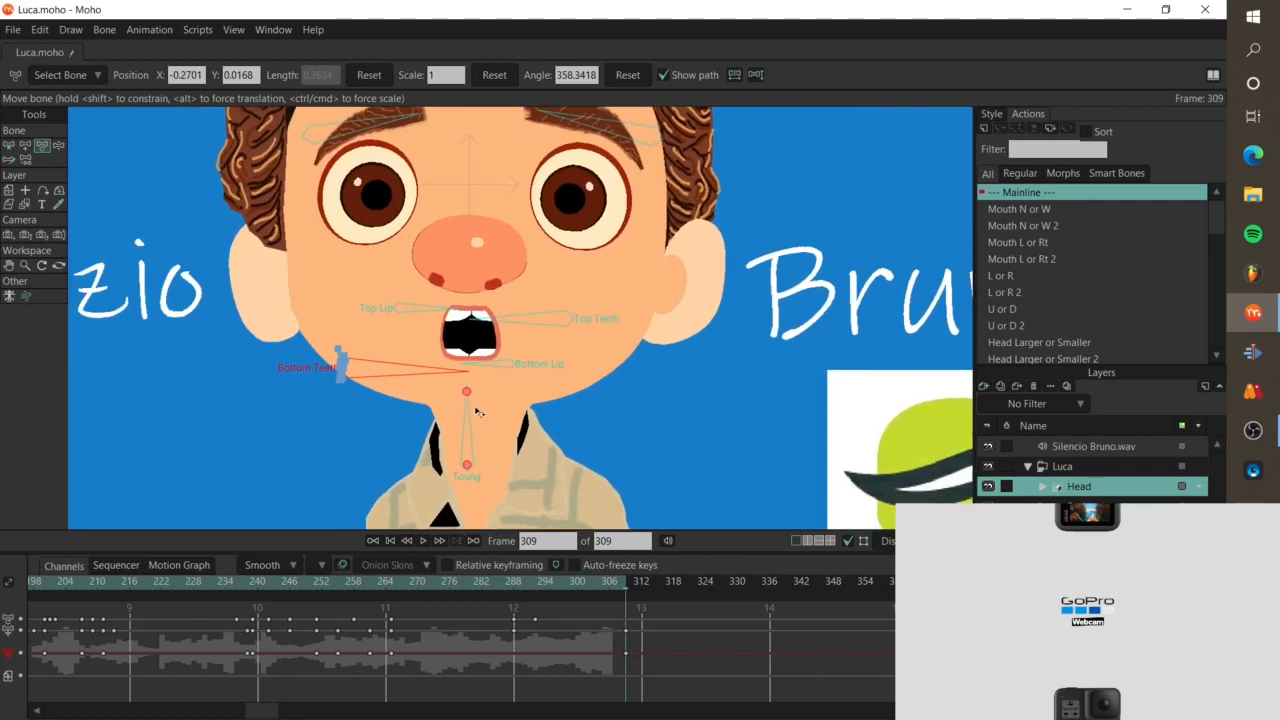
pyautogui.scroll(1, 462, 465)
pyautogui.moveTo(465, 467); pyautogui.dragTo(462, 458)
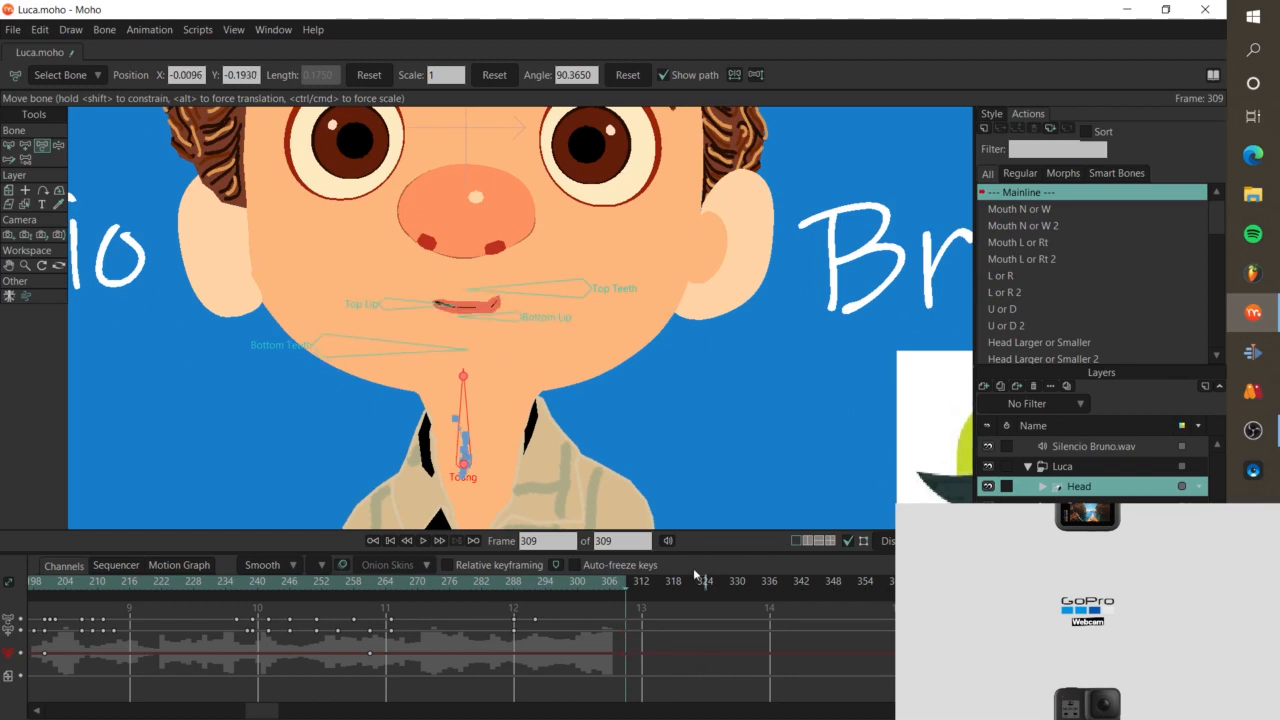
# Turn the head sideways with the L or R bone and render frame 309 at two different turn angles
pyautogui.scroll(-5, 593, 340)
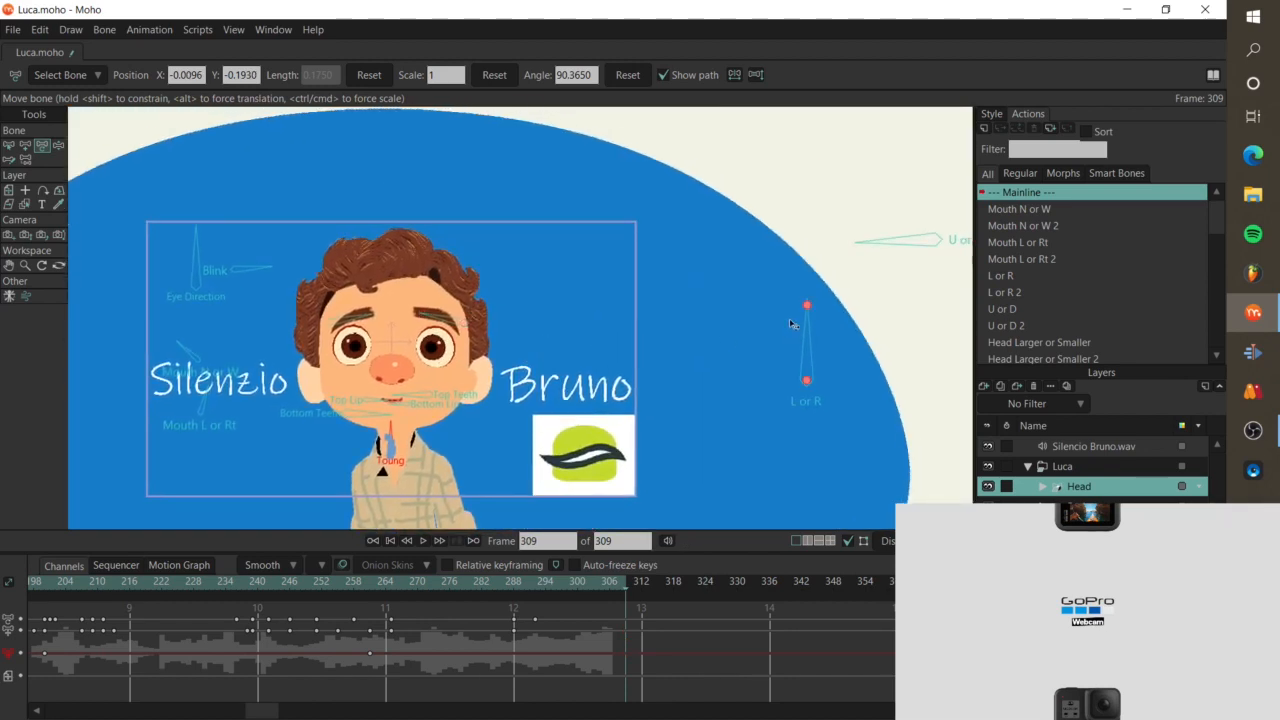
pyautogui.moveTo(795, 333); pyautogui.dragTo(841, 365)
pyautogui.hotkey('ctrl', 'r')
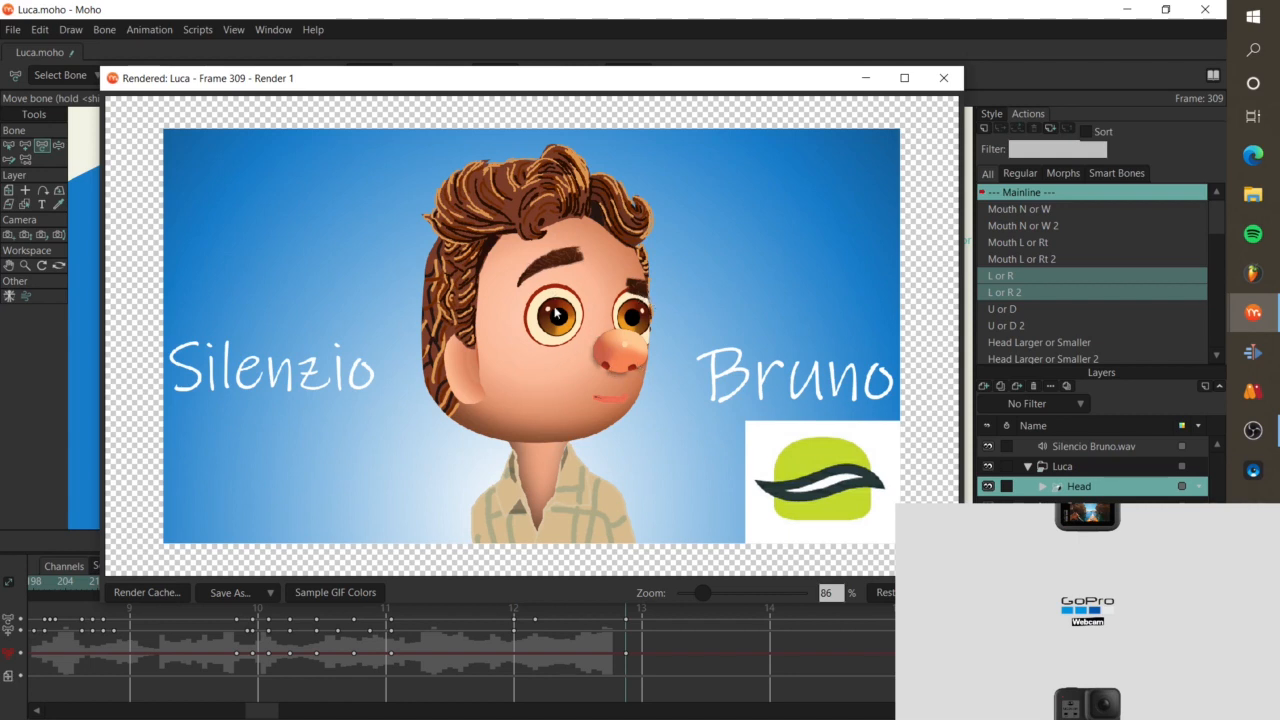
pyautogui.click(943, 77)
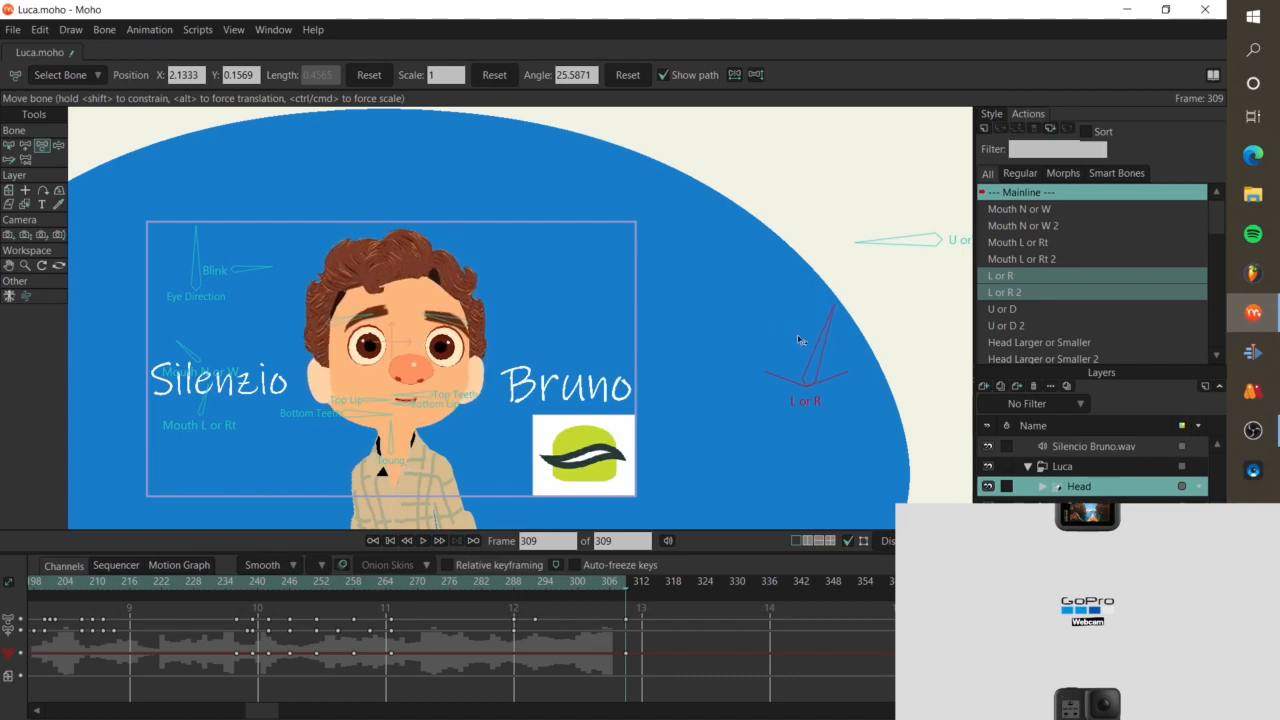
pyautogui.hotkey('ctrl', 'r')
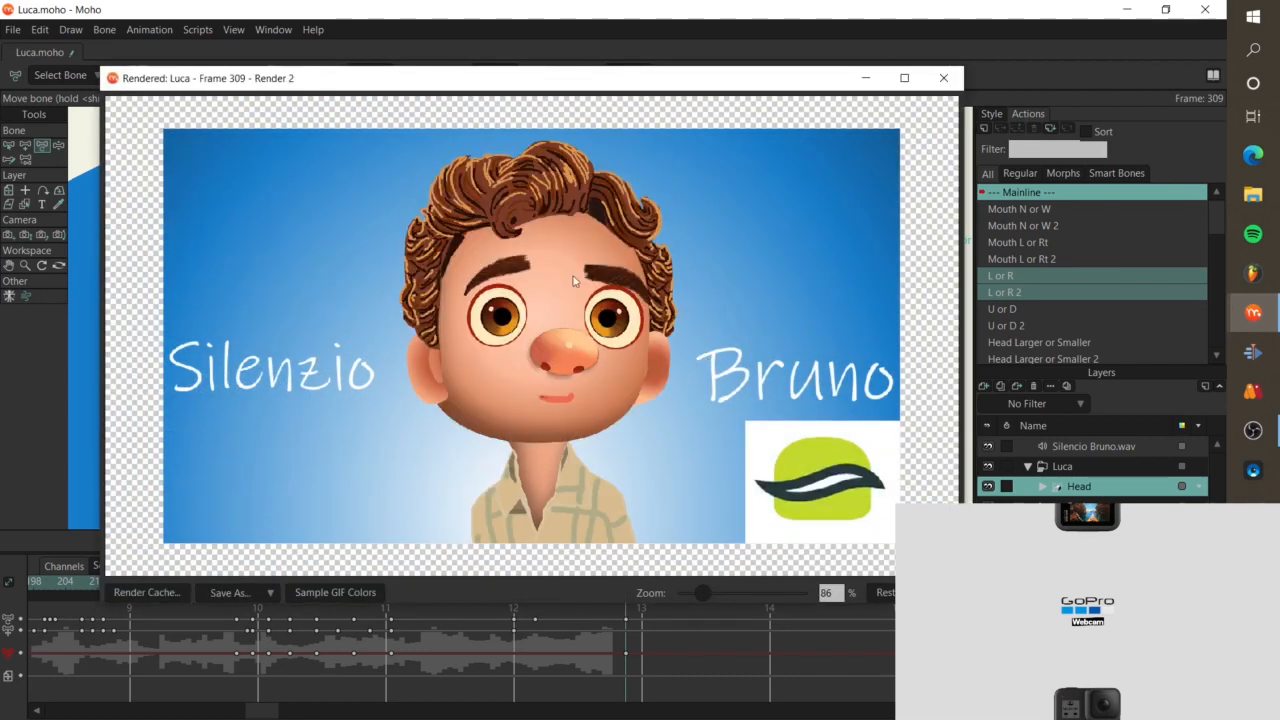
pyautogui.click(943, 77)
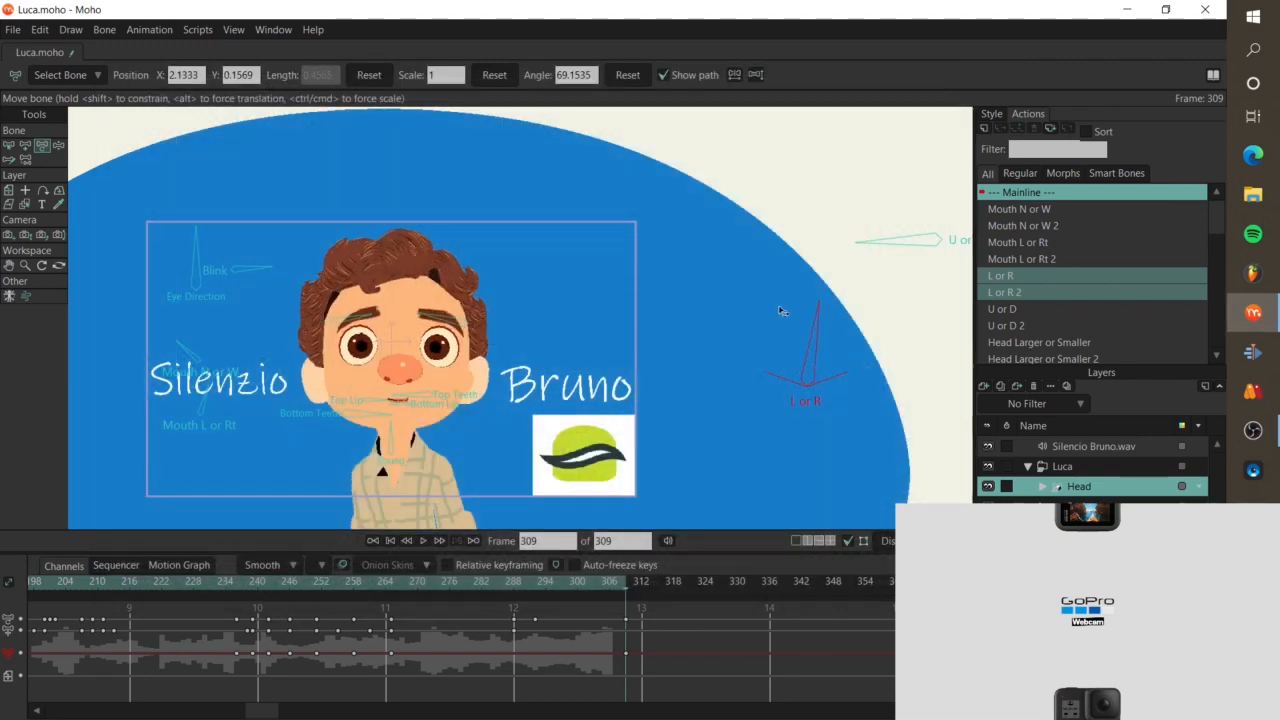
# Try the L or R, U or D and Head Larger or Smaller bones, and delete the test keys at frame 309
pyautogui.moveTo(780, 308)
pyautogui.mouseDown()
pyautogui.moveTo(764, 312)
pyautogui.moveTo(792, 305)
pyautogui.mouseUp()
pyautogui.moveTo(868, 263); pyautogui.dragTo(843, 341)
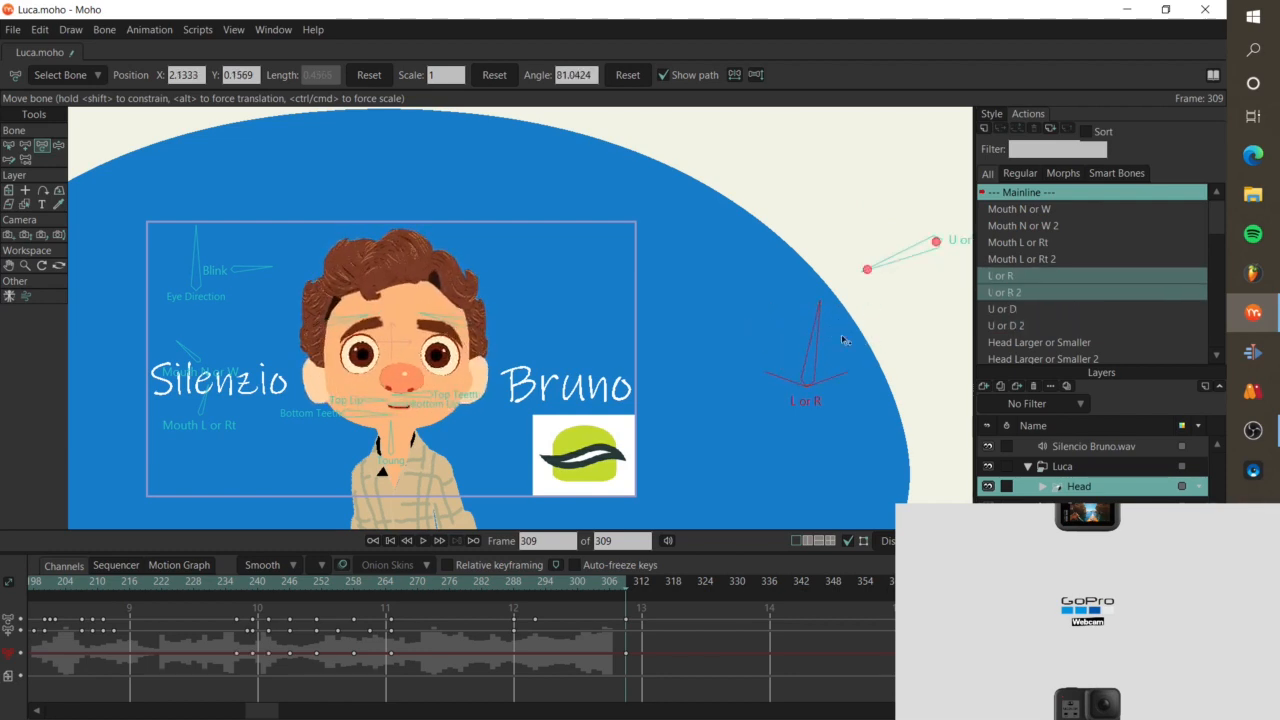
pyautogui.scroll(-2, 766, 318)
pyautogui.moveTo(717, 331); pyautogui.dragTo(846, 274)
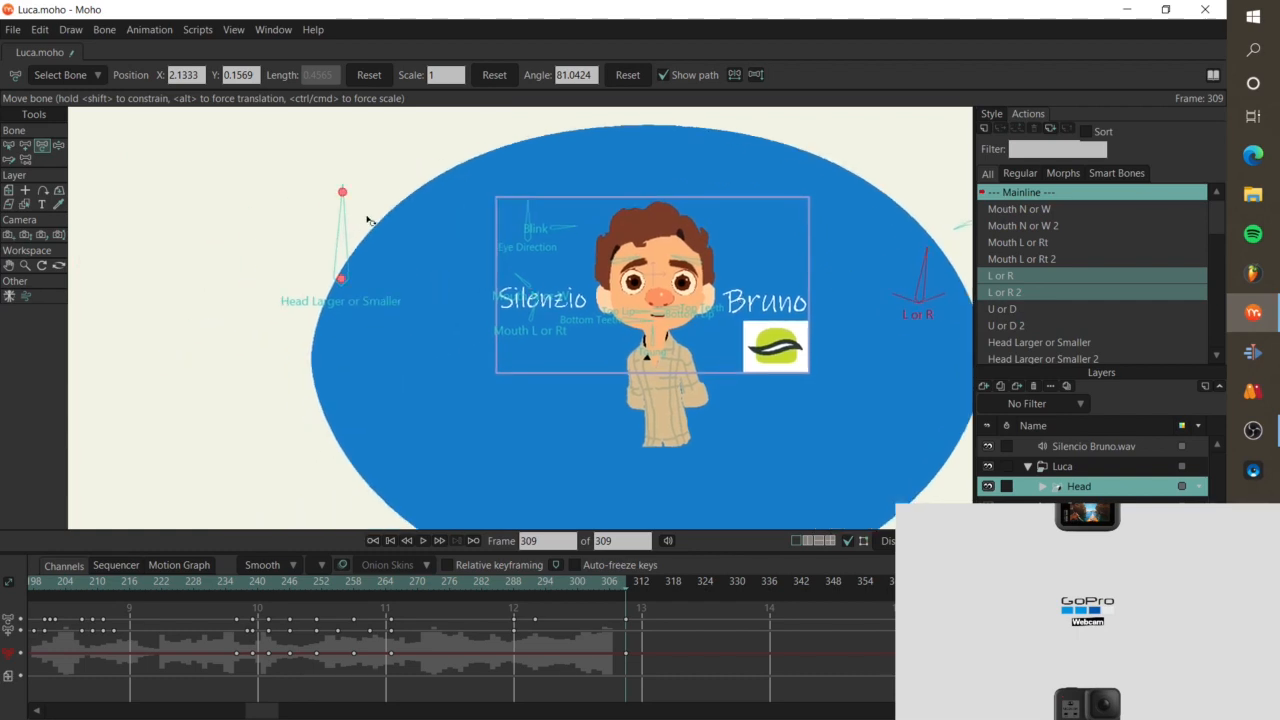
pyautogui.moveTo(368, 219)
pyautogui.mouseDown()
pyautogui.moveTo(355, 235)
pyautogui.moveTo(385, 265)
pyautogui.moveTo(300, 215)
pyautogui.moveTo(266, 247)
pyautogui.moveTo(414, 263)
pyautogui.moveTo(394, 229)
pyautogui.moveTo(410, 250)
pyautogui.moveTo(371, 229)
pyautogui.mouseUp()
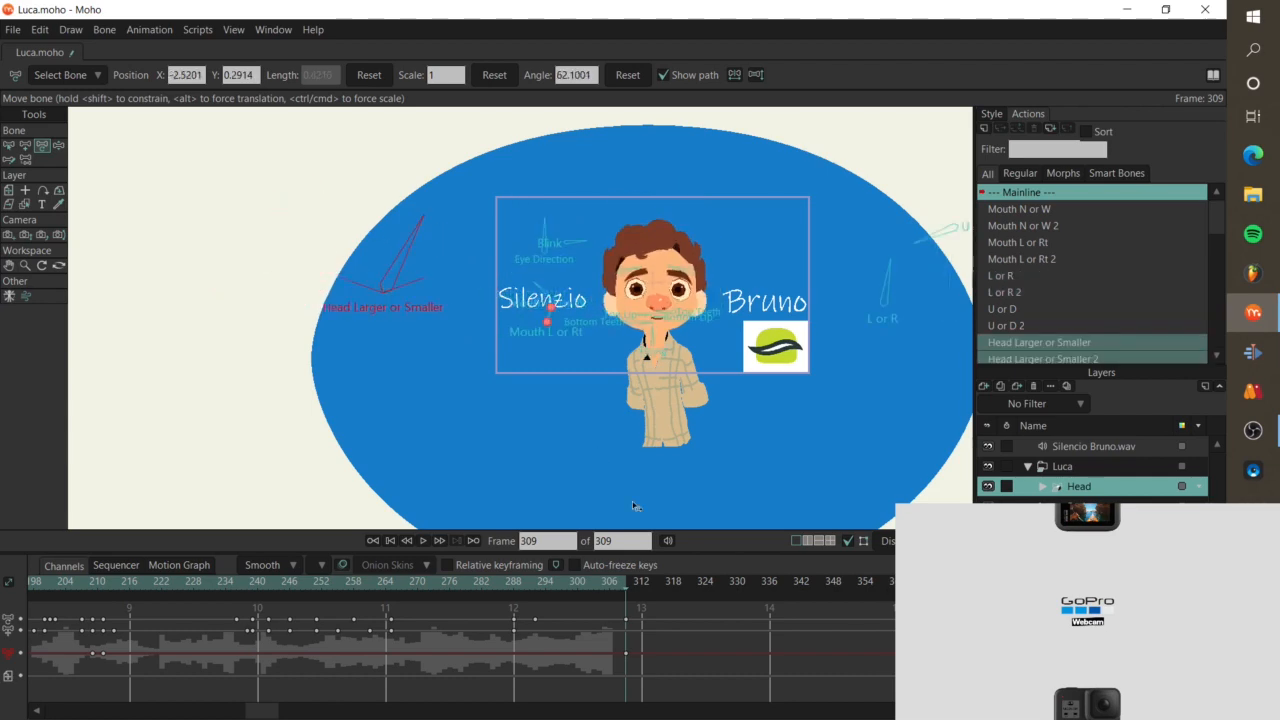
pyautogui.moveTo(605, 604); pyautogui.dragTo(642, 689)
pyautogui.press('Delete')
pyautogui.scroll(4, 658, 335)
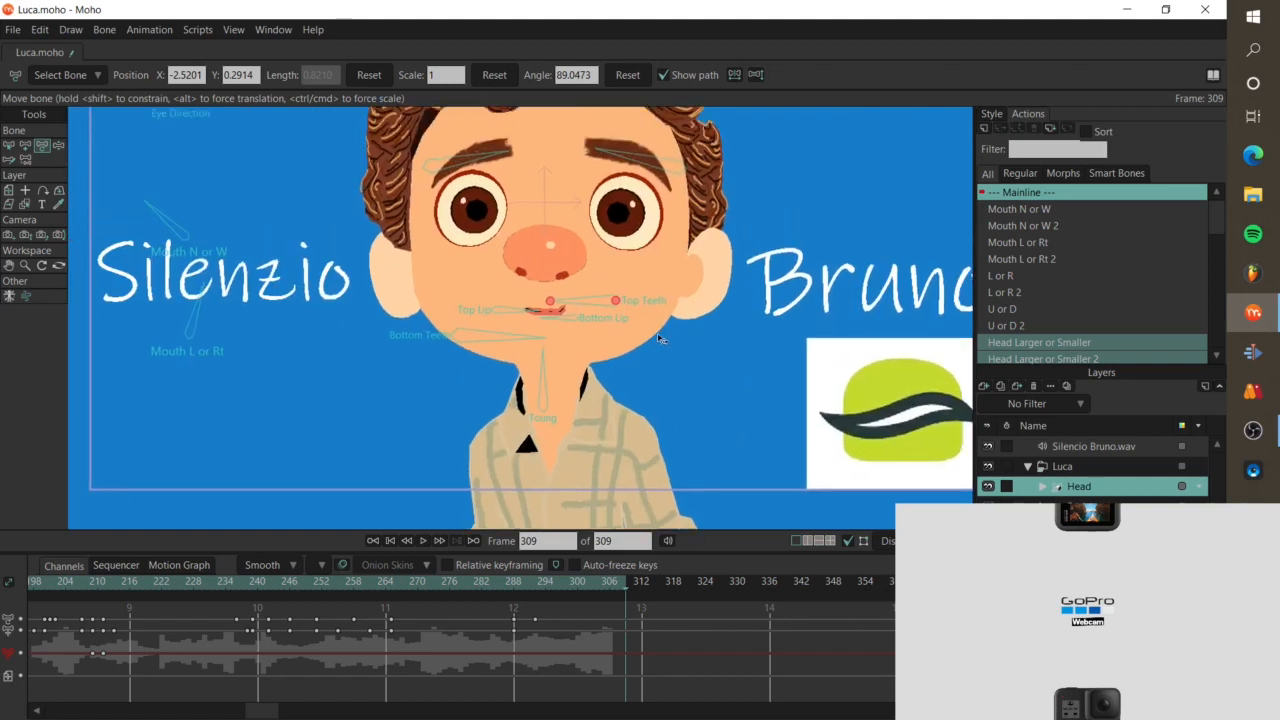
# Examine the character's head and shirt up close, and render frame 309 to check its shaded look
pyautogui.scroll(-3, 658, 338)
pyautogui.scroll(2, 395, 378)
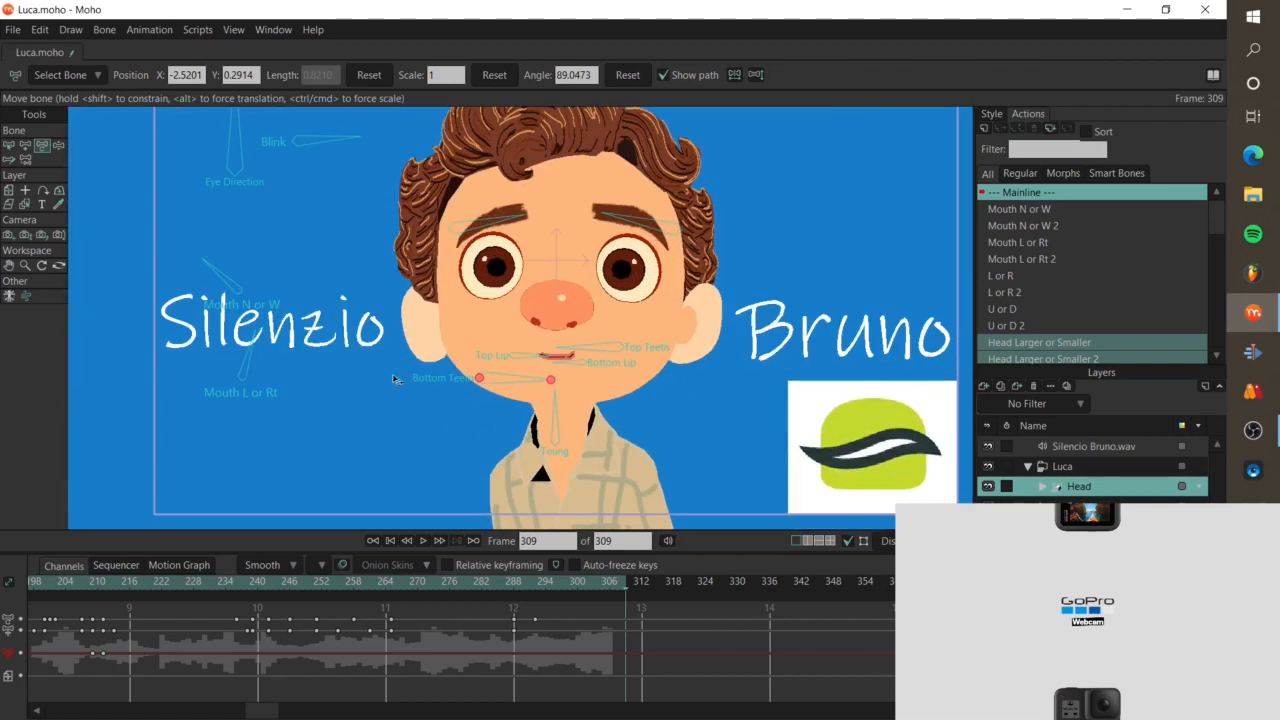
pyautogui.scroll(-2, 705, 356)
pyautogui.moveTo(714, 360); pyautogui.dragTo(631, 358)
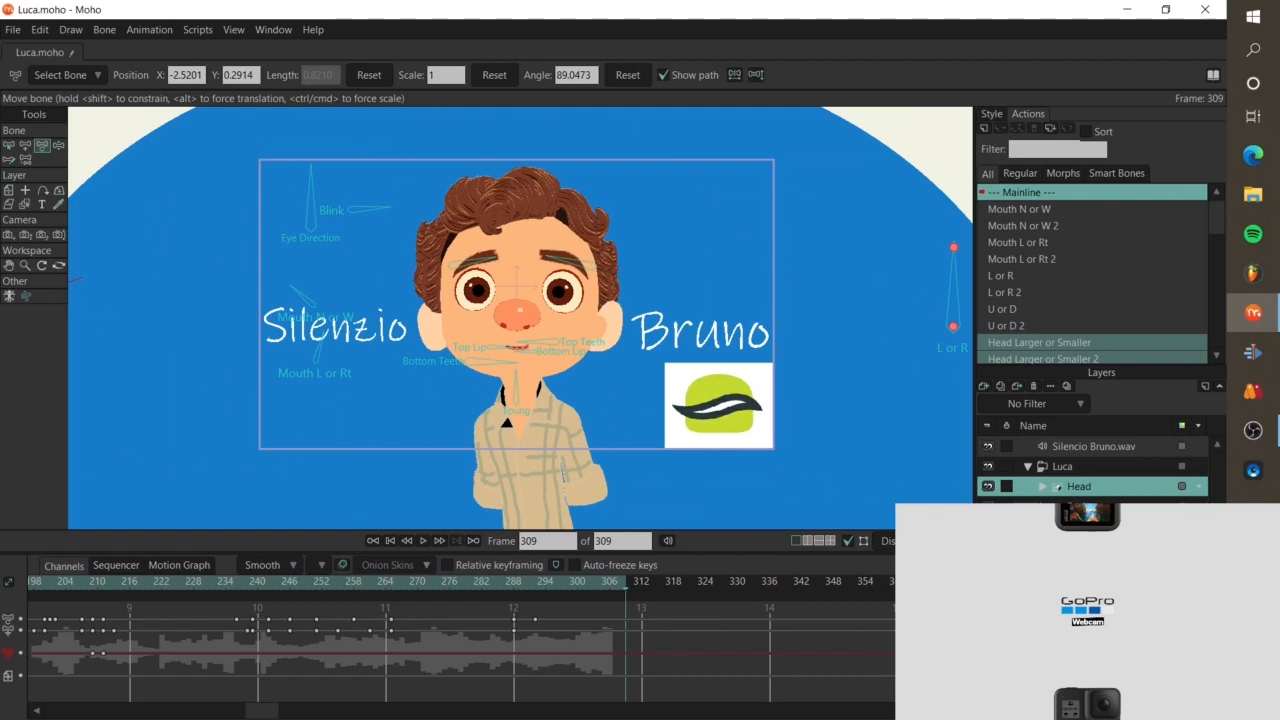
pyautogui.scroll(3, 516, 402)
pyautogui.scroll(-2, 516, 428)
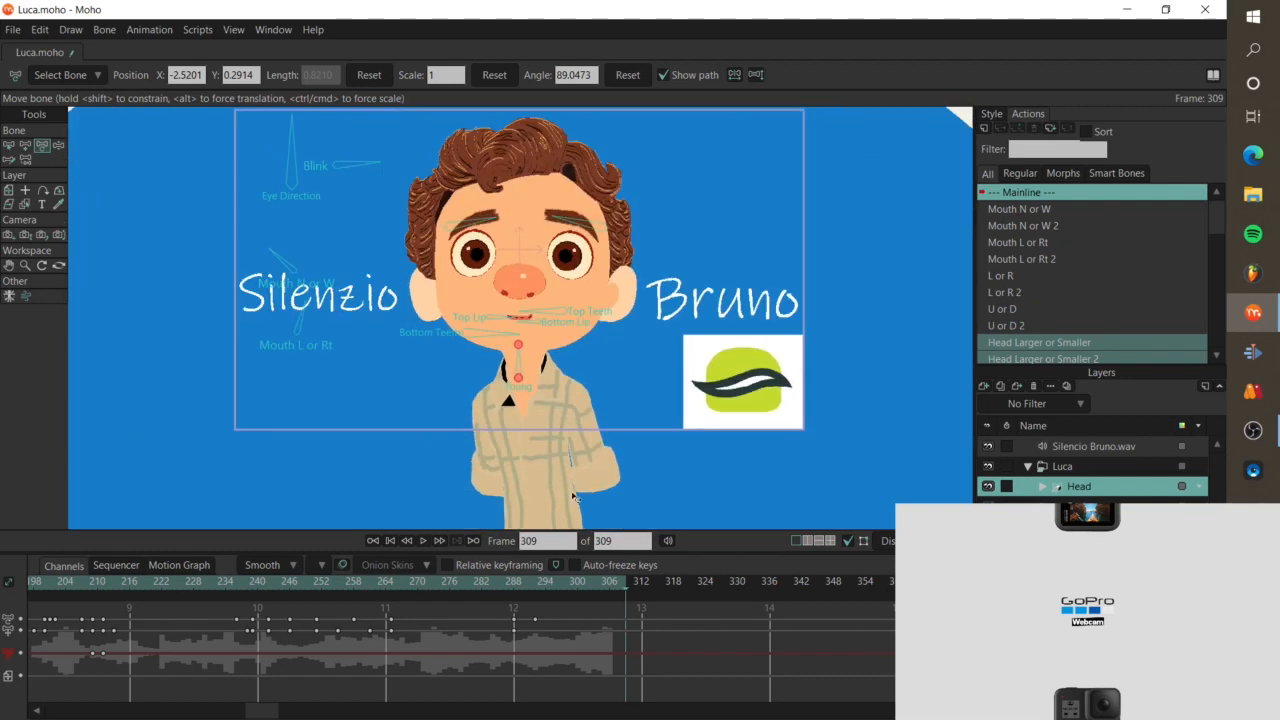
pyautogui.scroll(2, 480, 398)
pyautogui.scroll(-2, 540, 294)
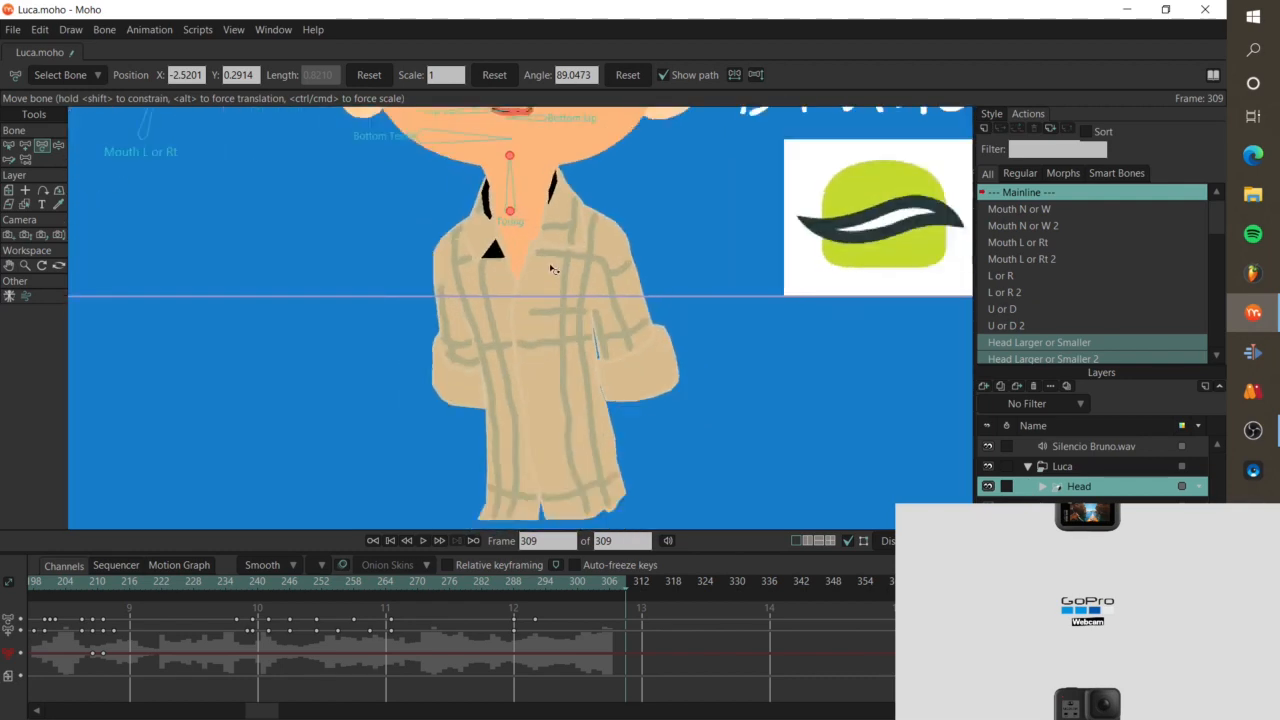
pyautogui.scroll(1, 560, 265)
pyautogui.scroll(-2, 577, 257)
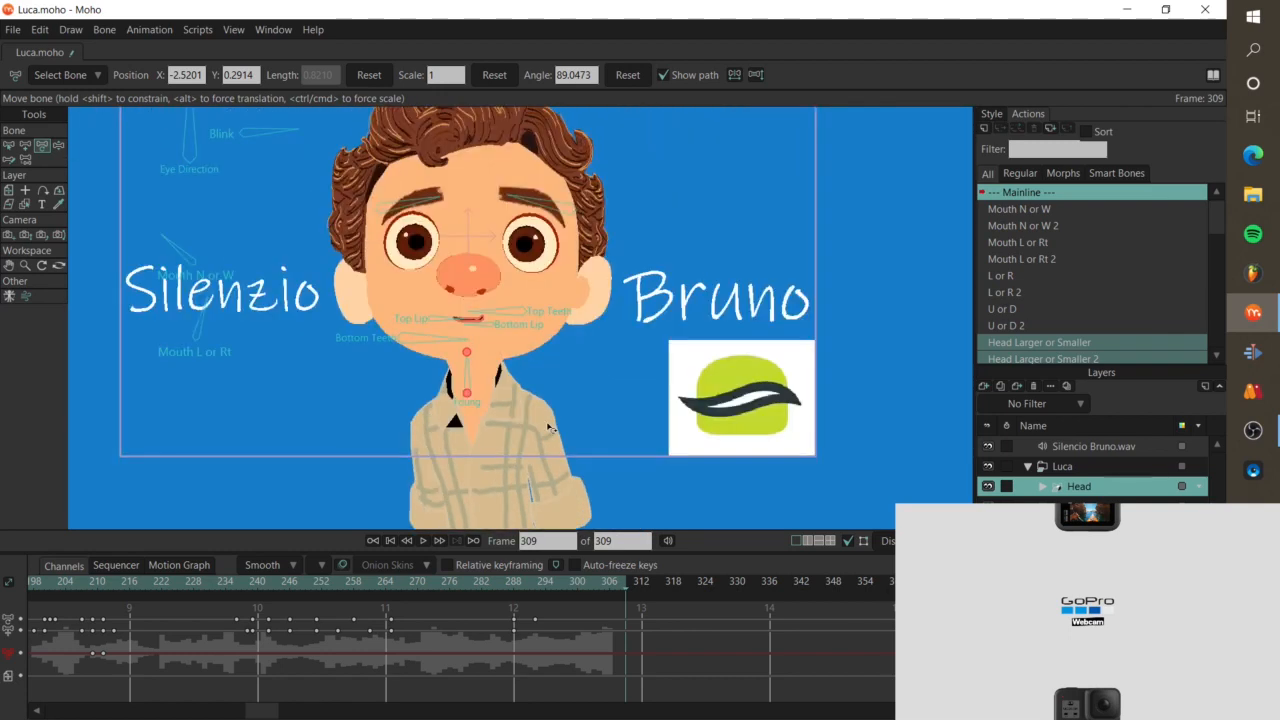
pyautogui.hotkey('ctrl', 'r')
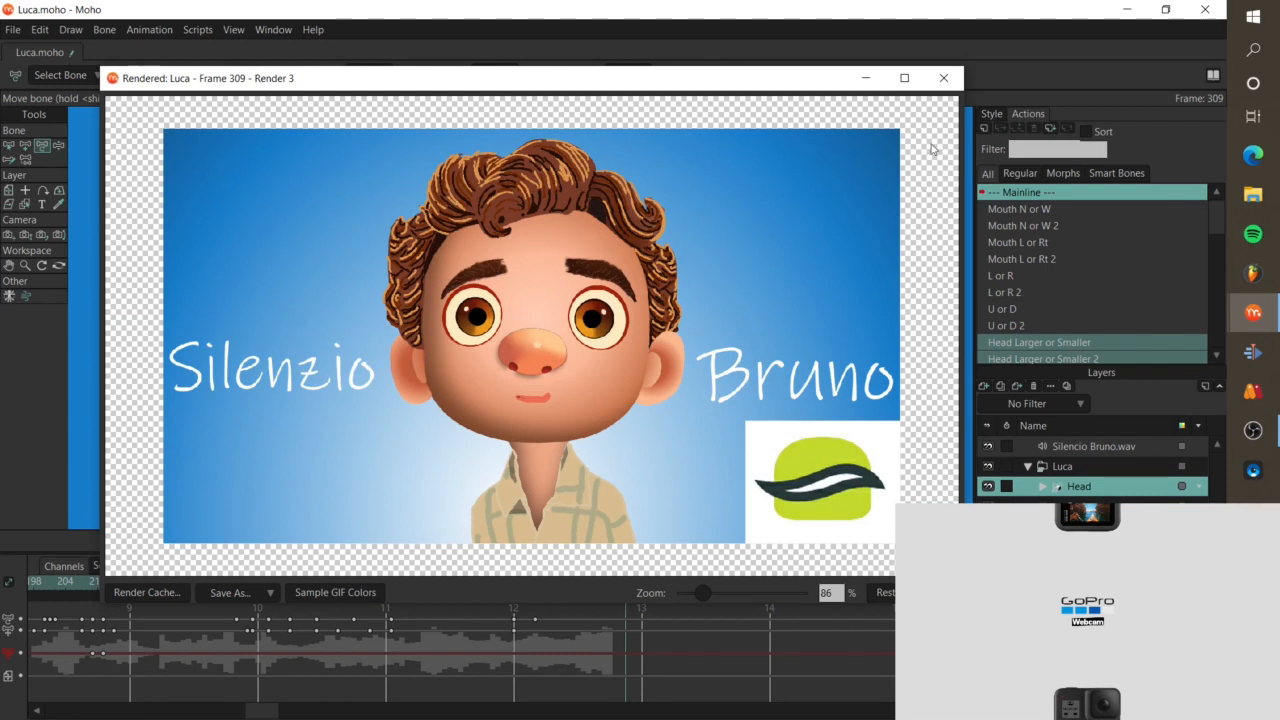
pyautogui.click(943, 78)
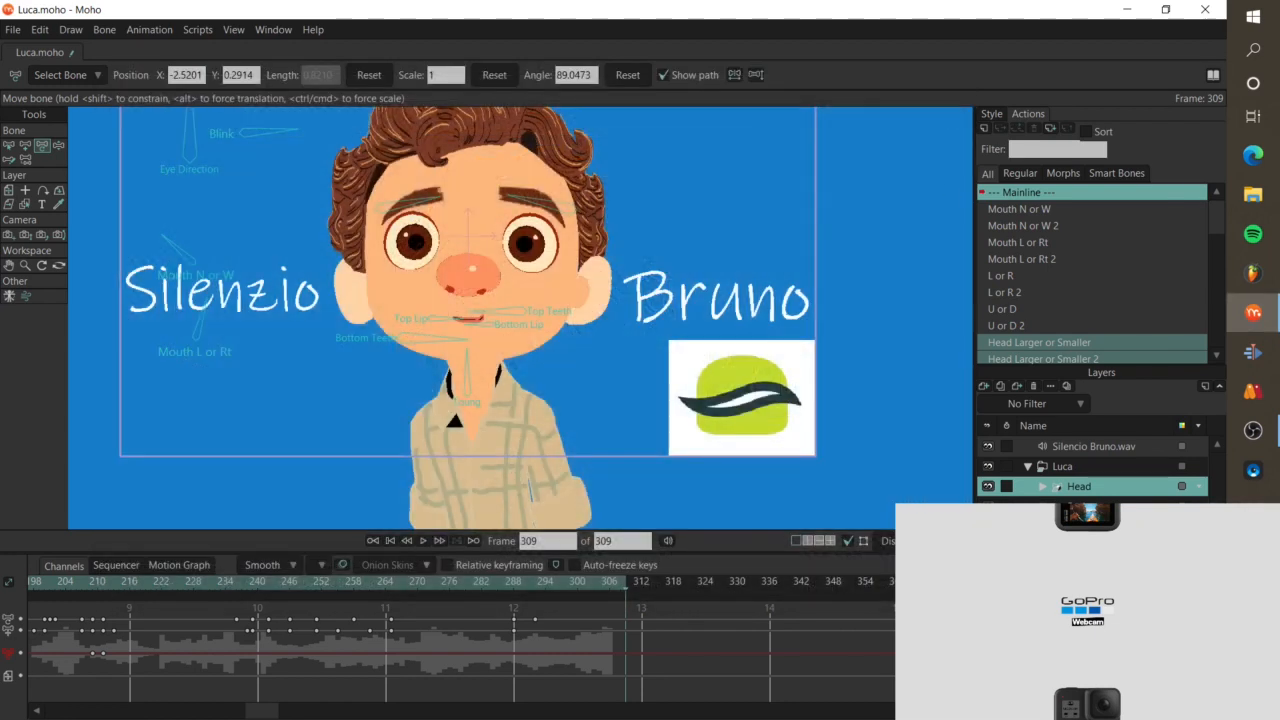
# Hide the Luca layer group to expose the reference picture behind it
pyautogui.click(988, 467)
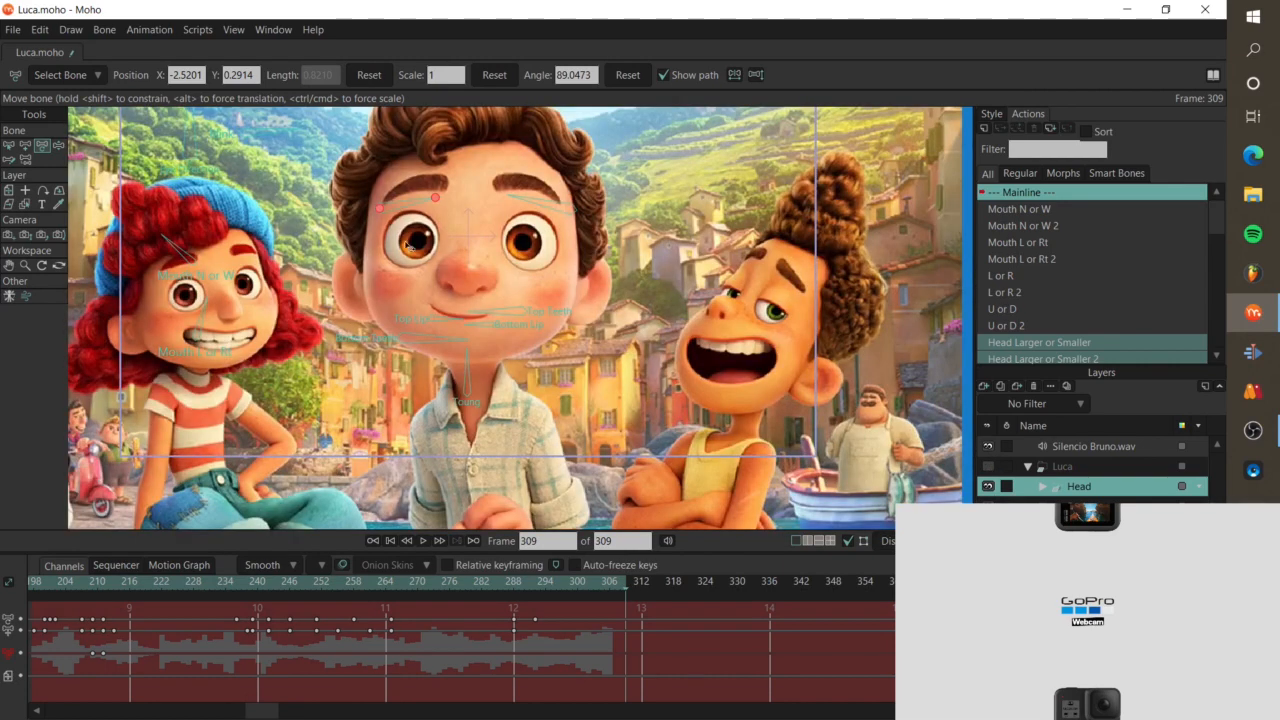
# Examine the exposed reference picture around the boy's head, and show the Luca layer group over it again
pyautogui.moveTo(433, 194); pyautogui.dragTo(499, 212)
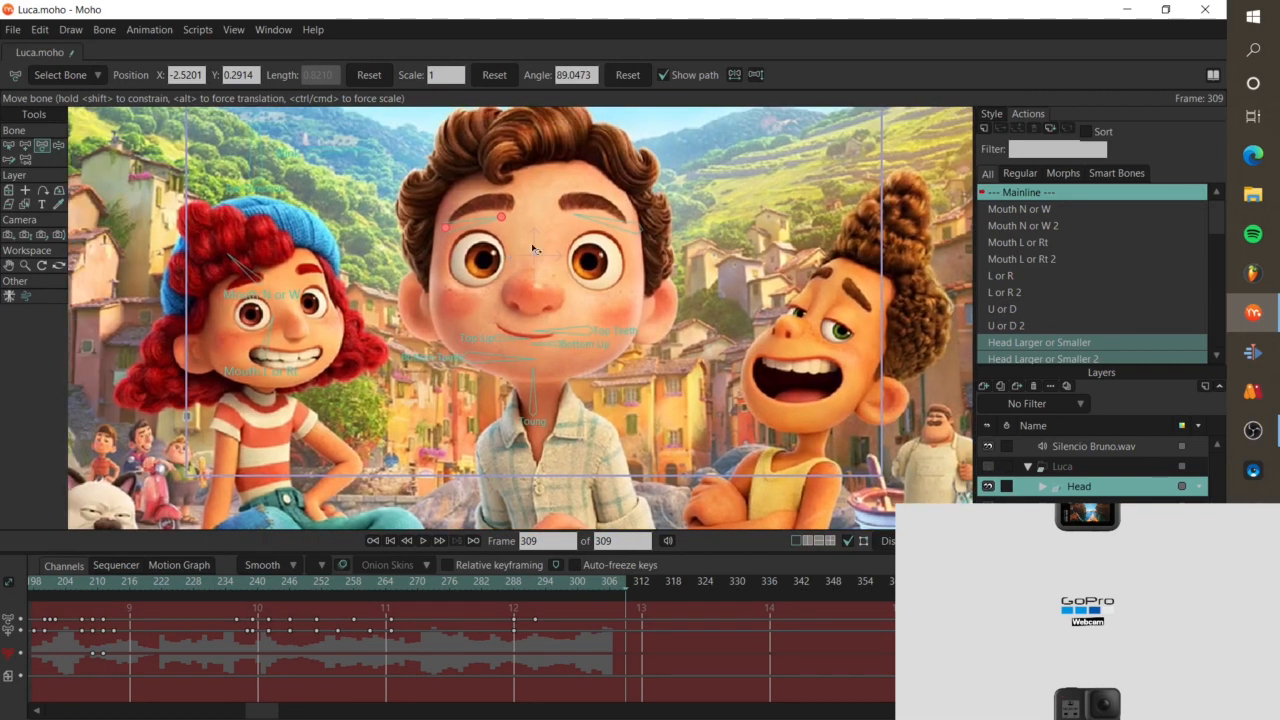
pyautogui.scroll(-1, 542, 244)
pyautogui.moveTo(599, 231); pyautogui.dragTo(579, 265)
pyautogui.scroll(1, 546, 244)
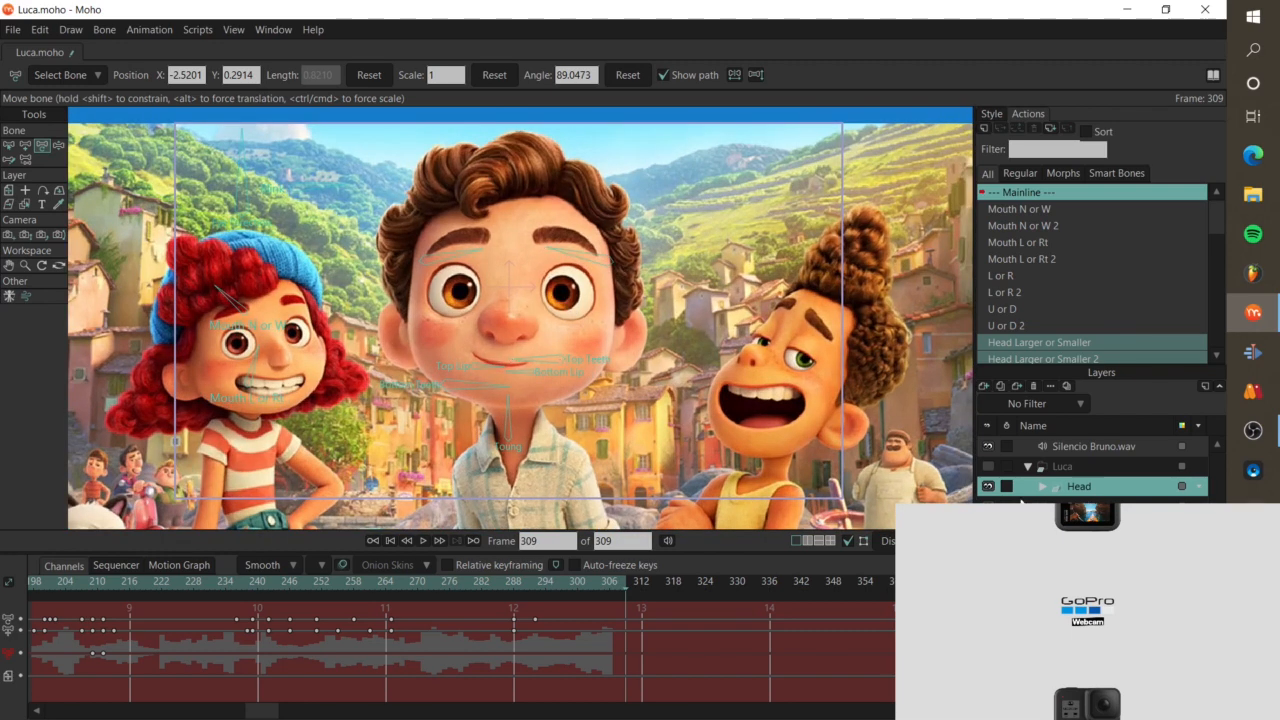
pyautogui.click(988, 467)
pyautogui.scroll(1, 555, 288)
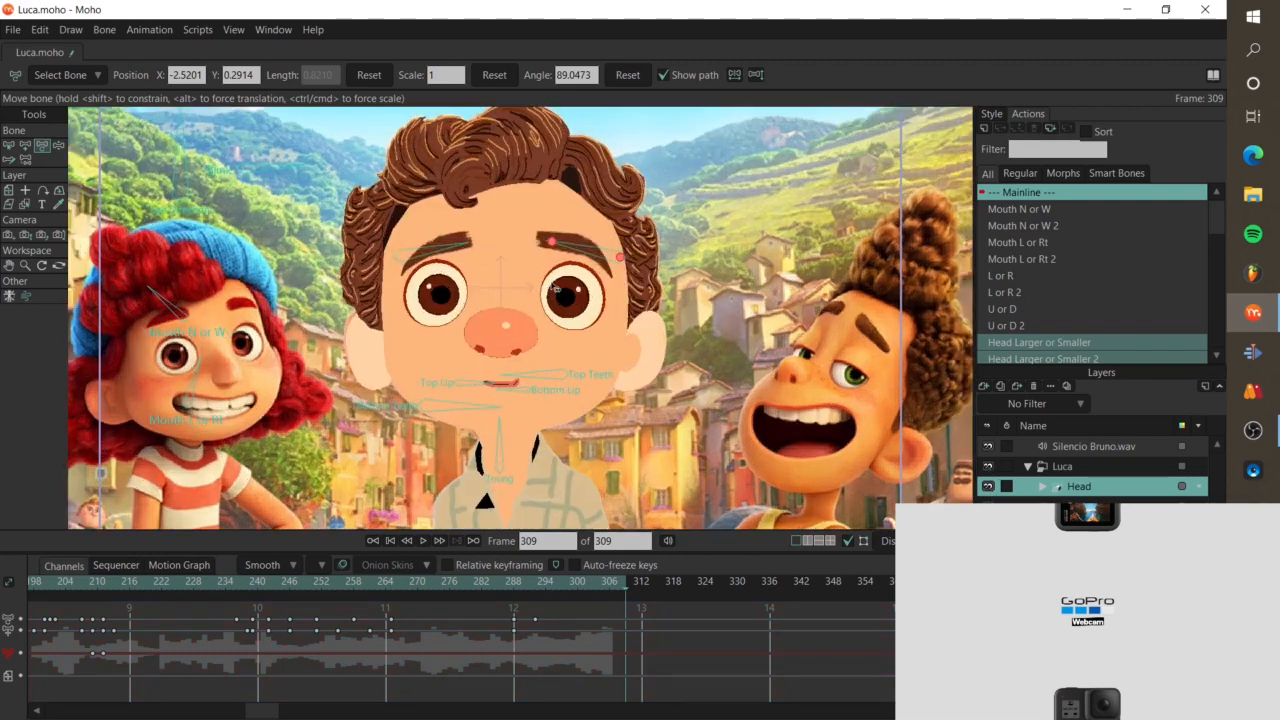
pyautogui.scroll(-1, 555, 288)
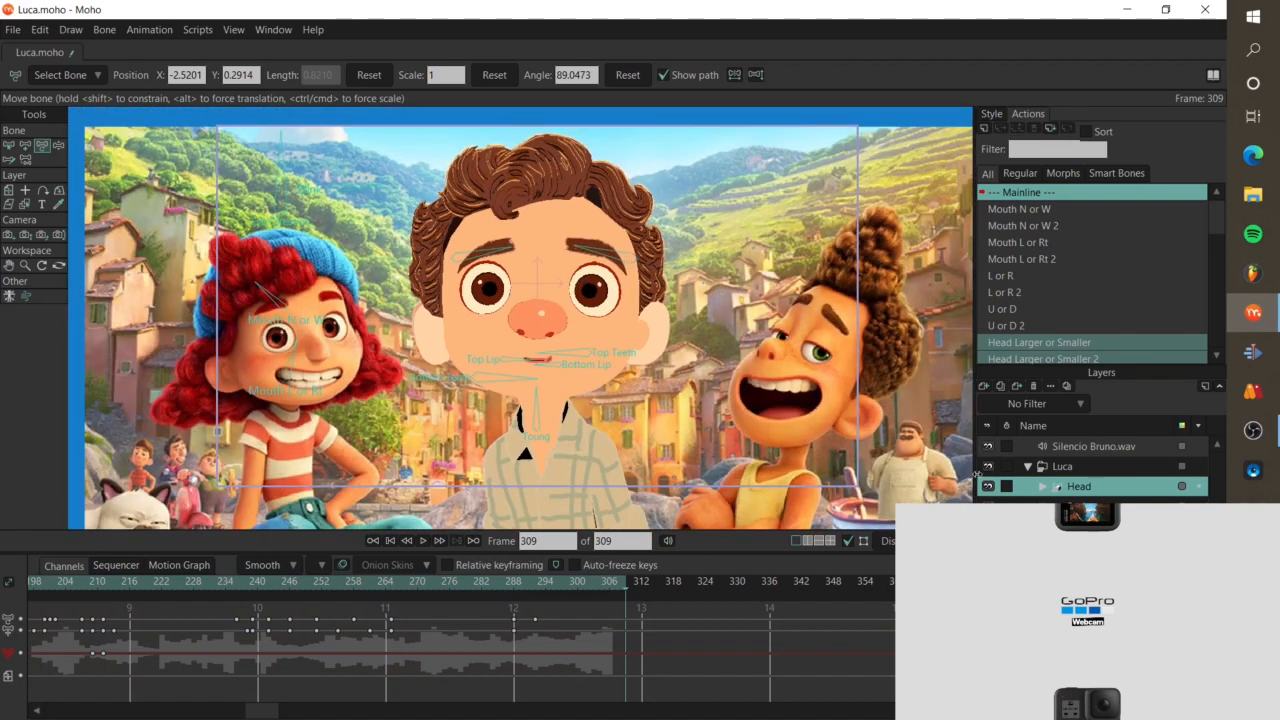
# Toggle the Luca layer group off and on against the reference, and render frame 309 for comparison
pyautogui.click(988, 467)
pyautogui.click(988, 467)
pyautogui.hotkey('ctrl', 'r')
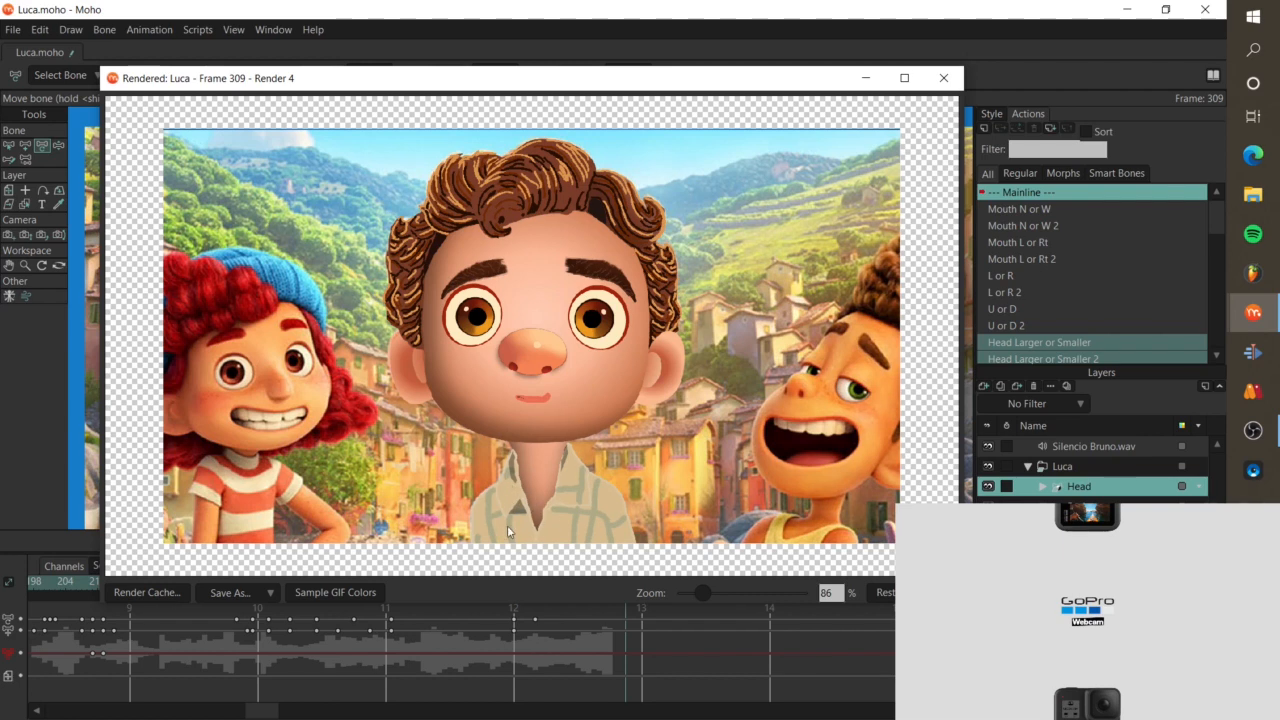
pyautogui.click(943, 77)
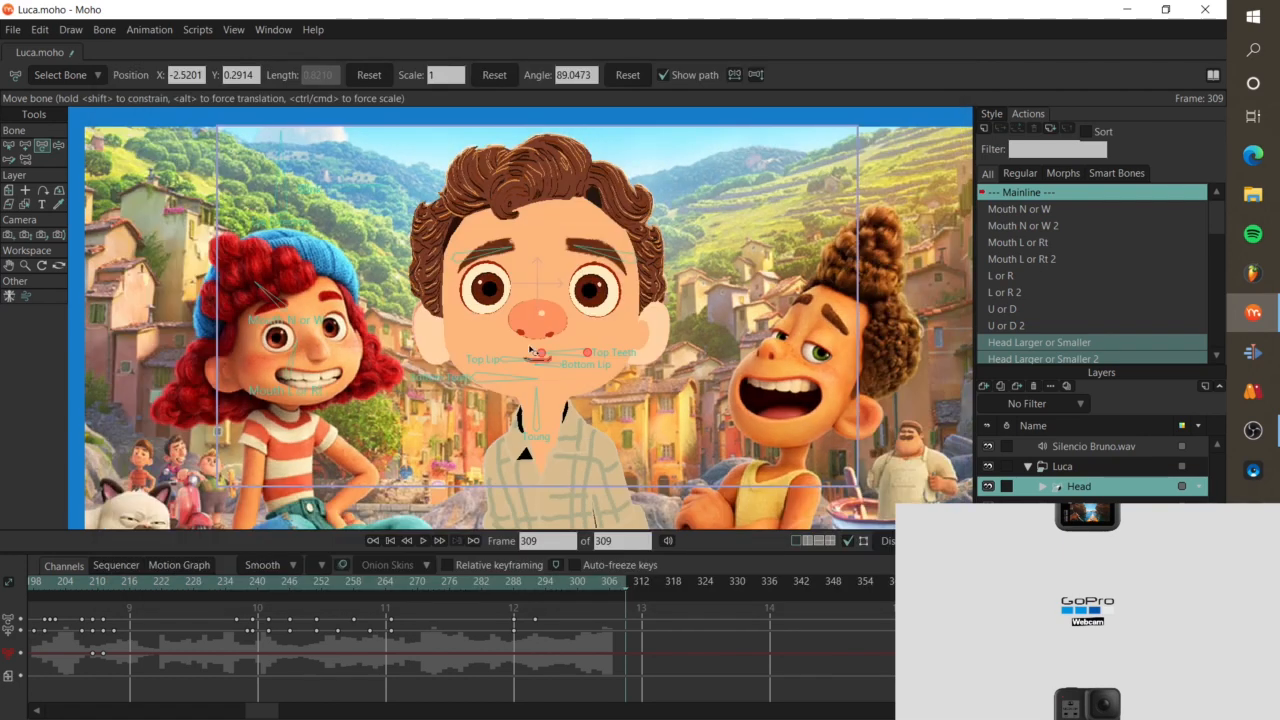
# Flip the Luca layer group's visibility once more and examine the drawn hair, eyes, nose and mouth up close
pyautogui.click(990, 467)
pyautogui.click(990, 467)
pyautogui.scroll(5, 617, 256)
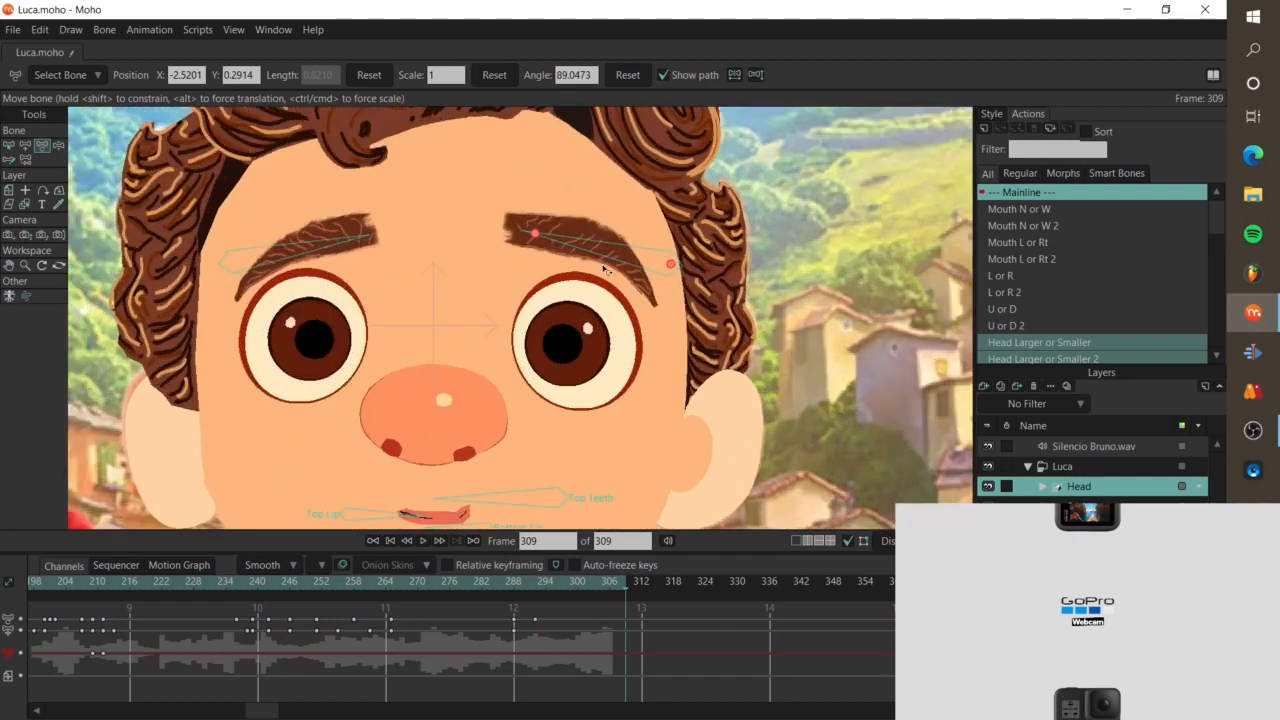
pyautogui.scroll(-8, 600, 310)
pyautogui.scroll(3, 580, 362)
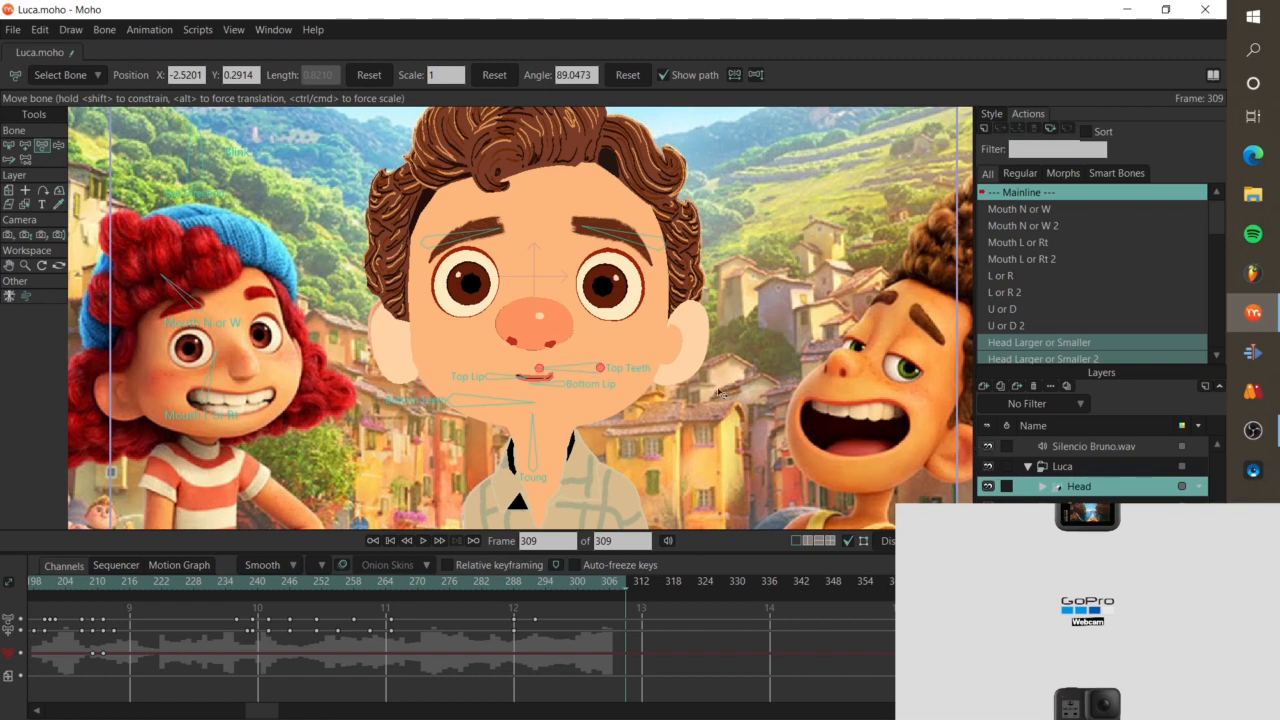
pyautogui.scroll(-6, 725, 390)
pyautogui.scroll(4, 740, 398)
pyautogui.moveTo(743, 396); pyautogui.dragTo(636, 412)
pyautogui.scroll(2, 636, 412)
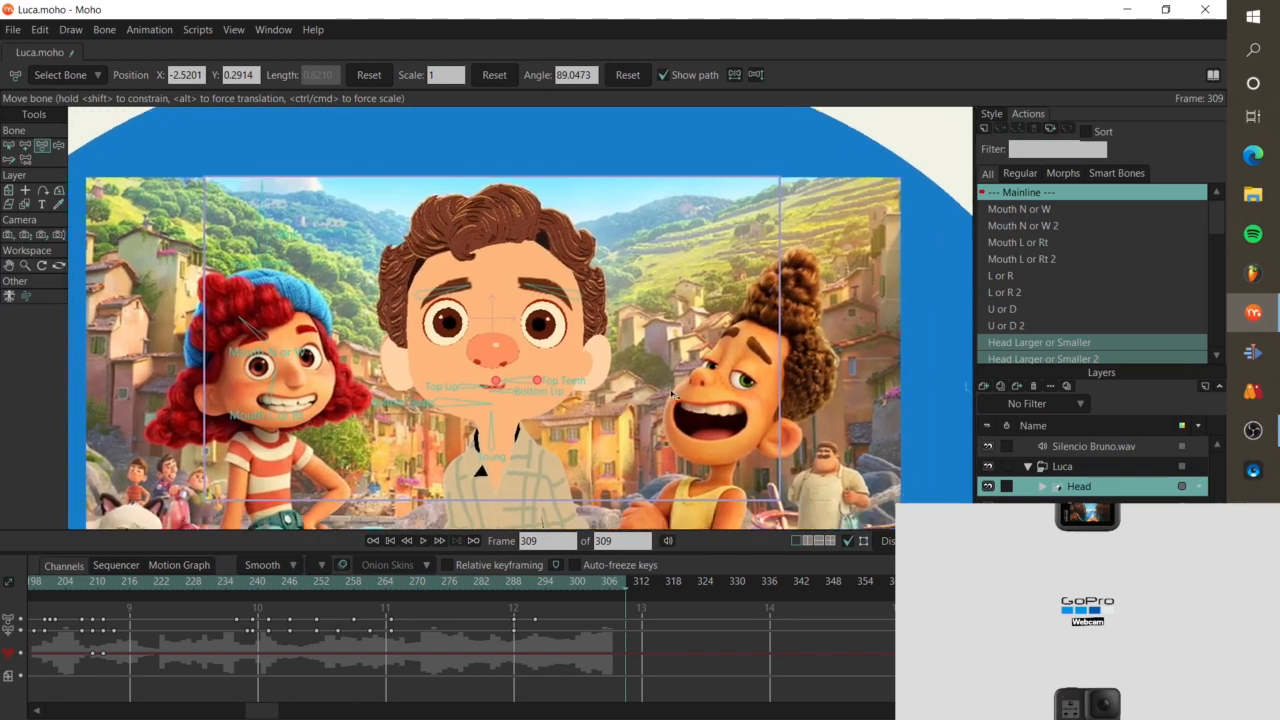
pyautogui.scroll(2, 522, 343)
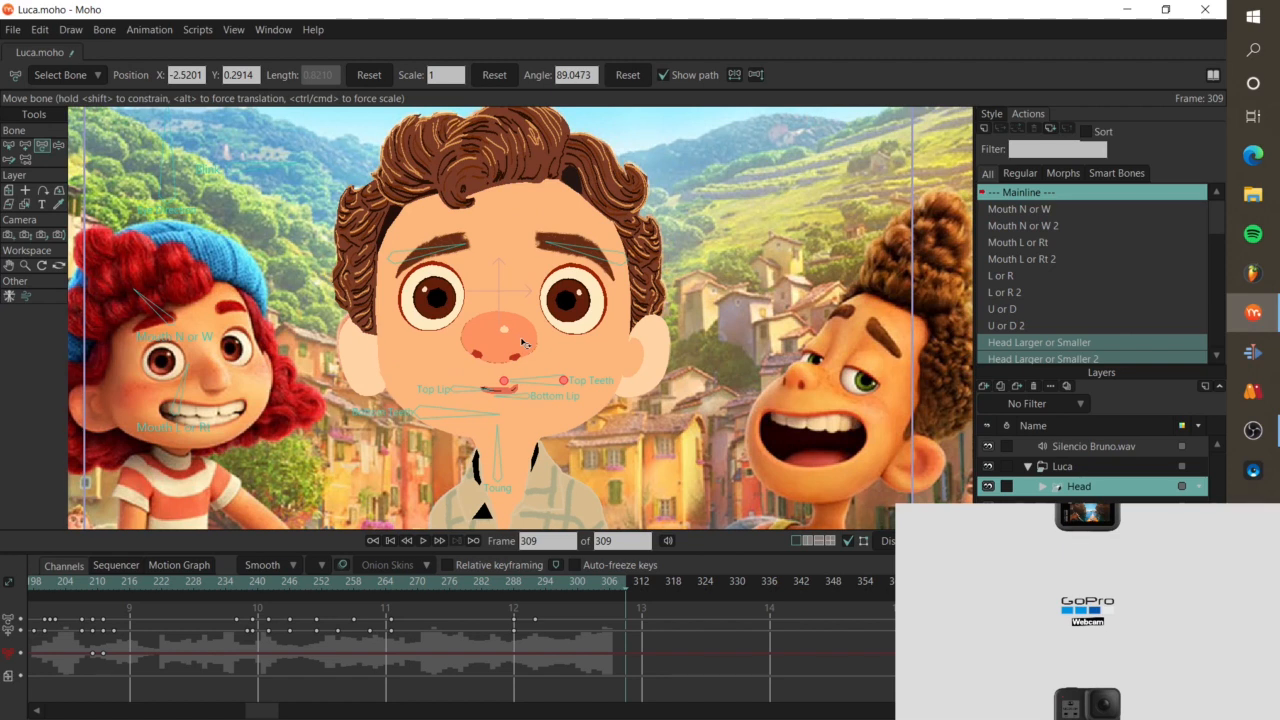
pyautogui.scroll(1, 505, 344)
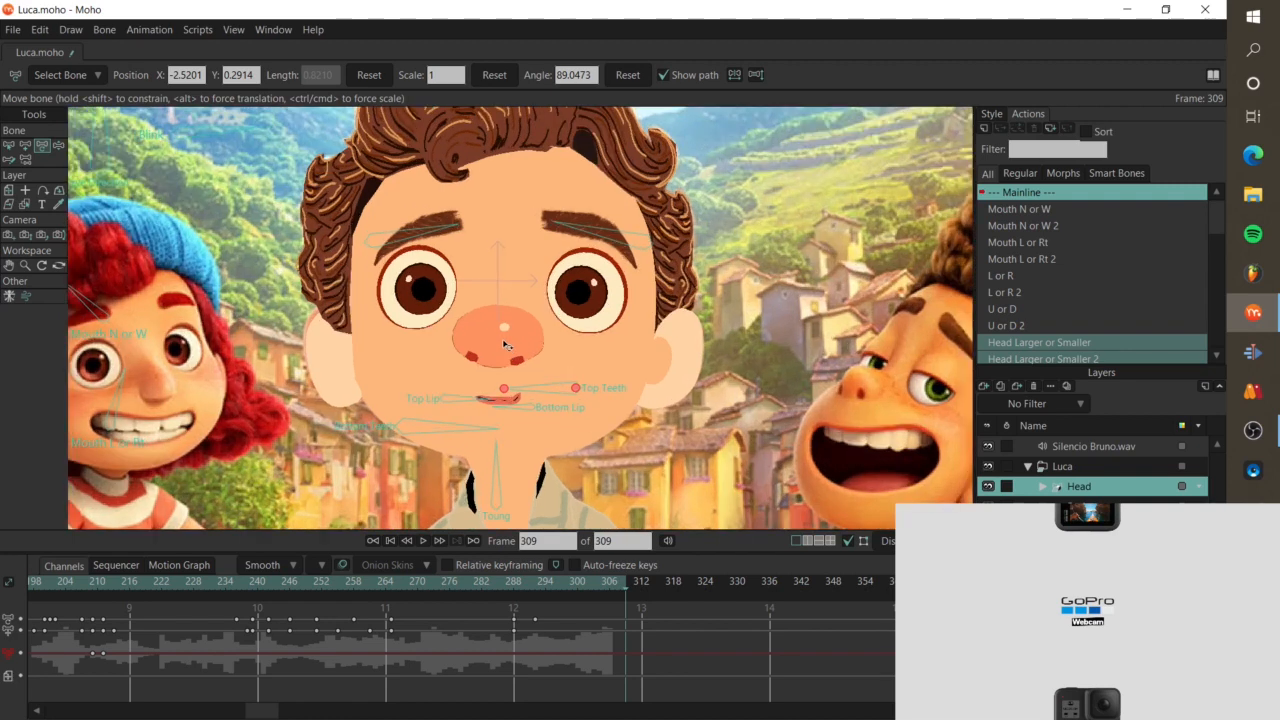
pyautogui.scroll(6, 505, 344)
pyautogui.scroll(-5, 505, 344)
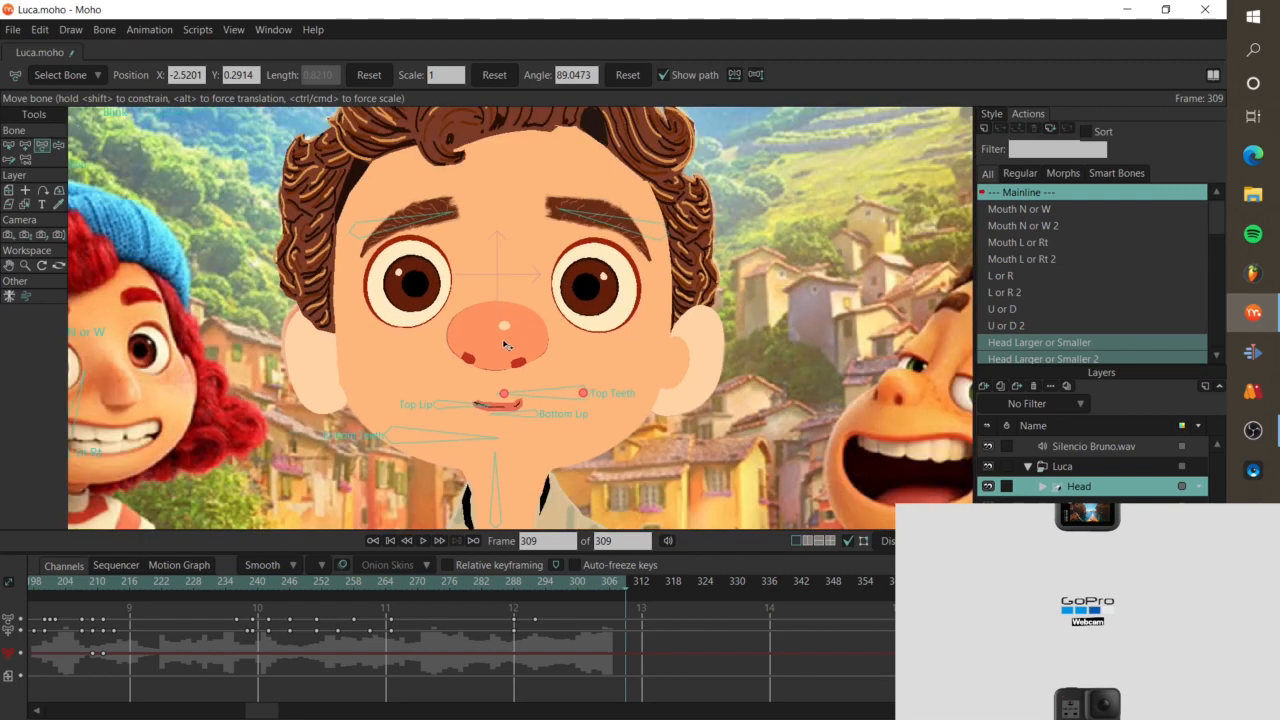
pyautogui.scroll(3, 505, 344)
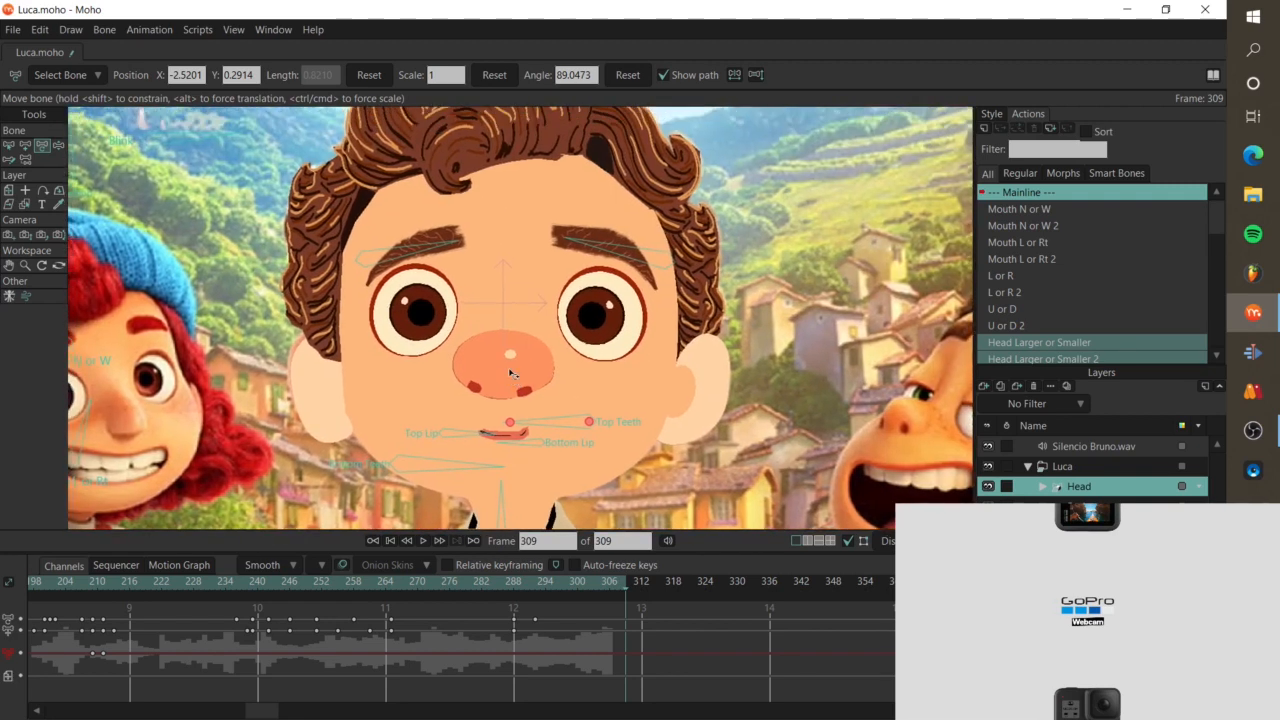
pyautogui.scroll(-3, 511, 381)
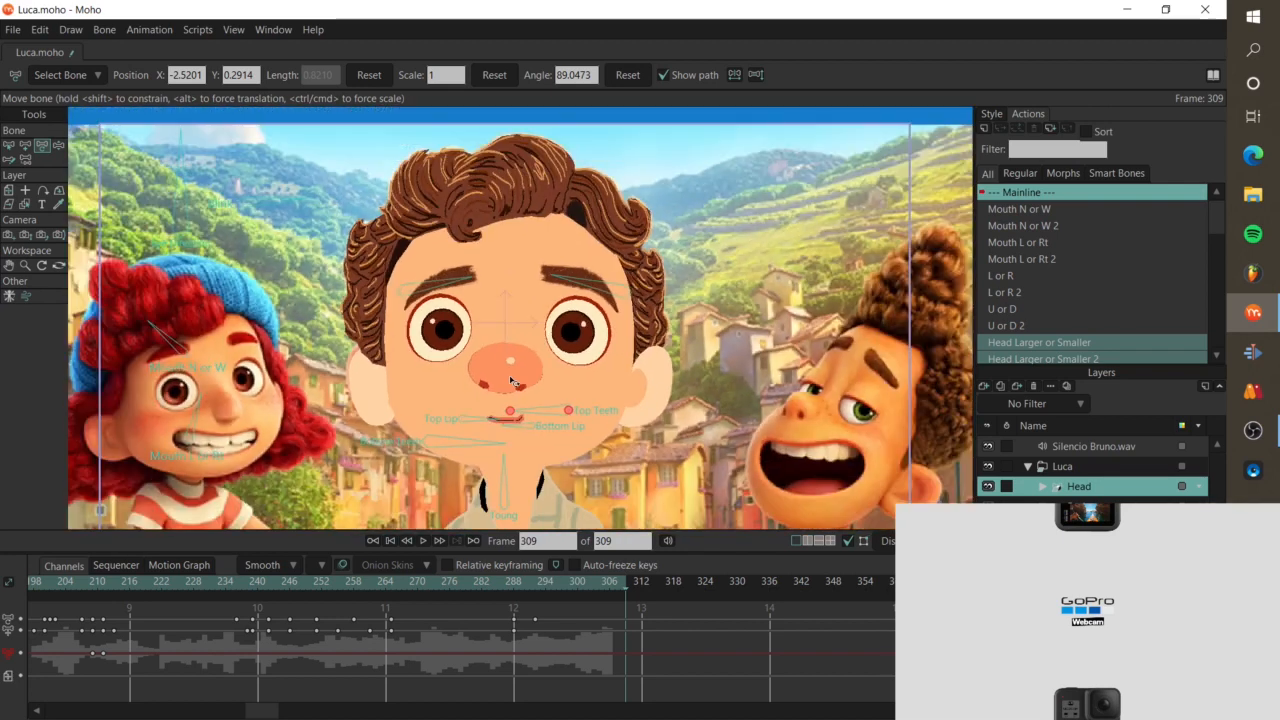
# Briefly hide the Luca layer group to check the reference face, and render frame 309 again with the group shown
pyautogui.click(989, 467)
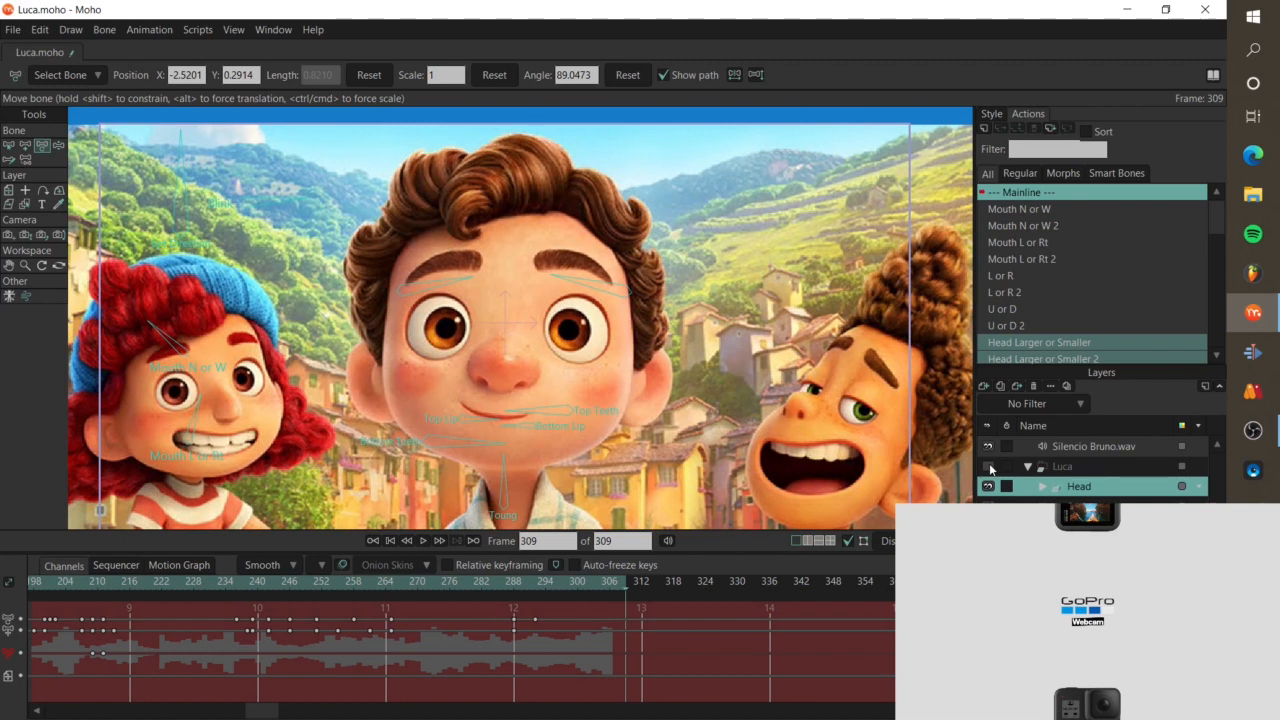
pyautogui.click(989, 467)
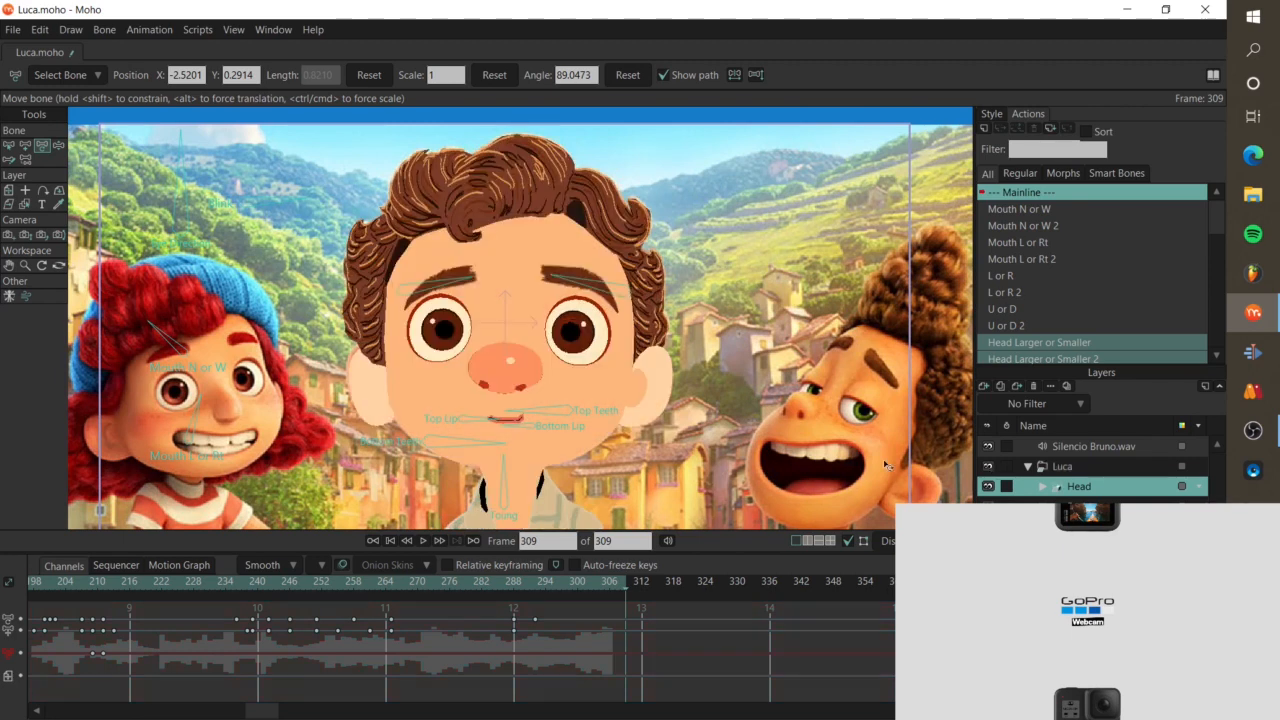
pyautogui.scroll(-3, 645, 360)
pyautogui.hotkey('ctrl', 'r')
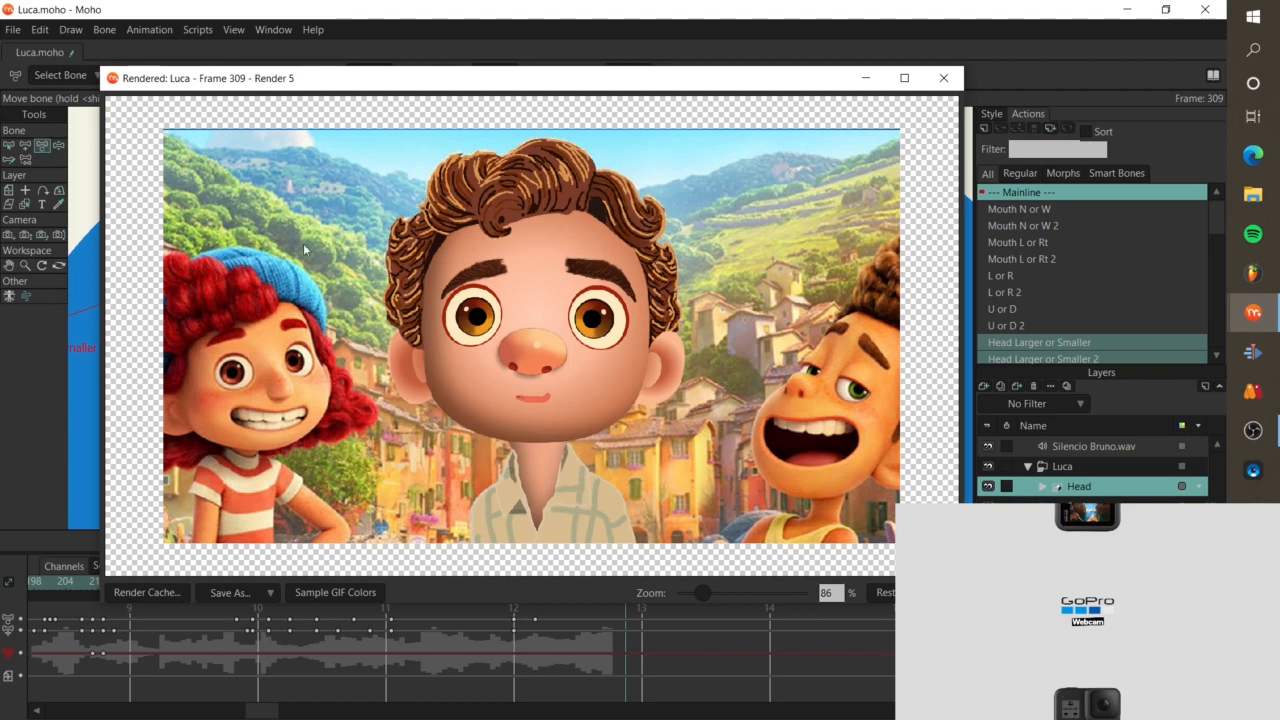
pyautogui.click(943, 78)
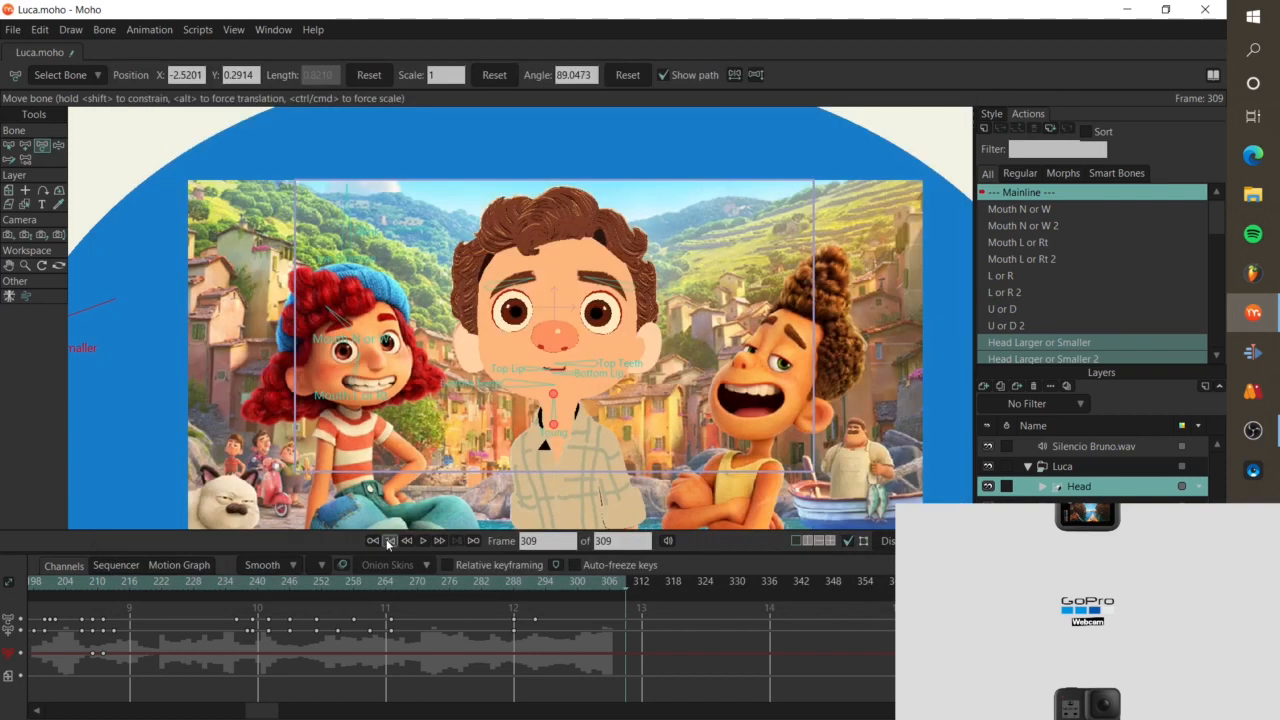
# Play the lip-sync animation from frame 0, stop it at frame 305, and view the whole rig and the head
pyautogui.click(389, 541)
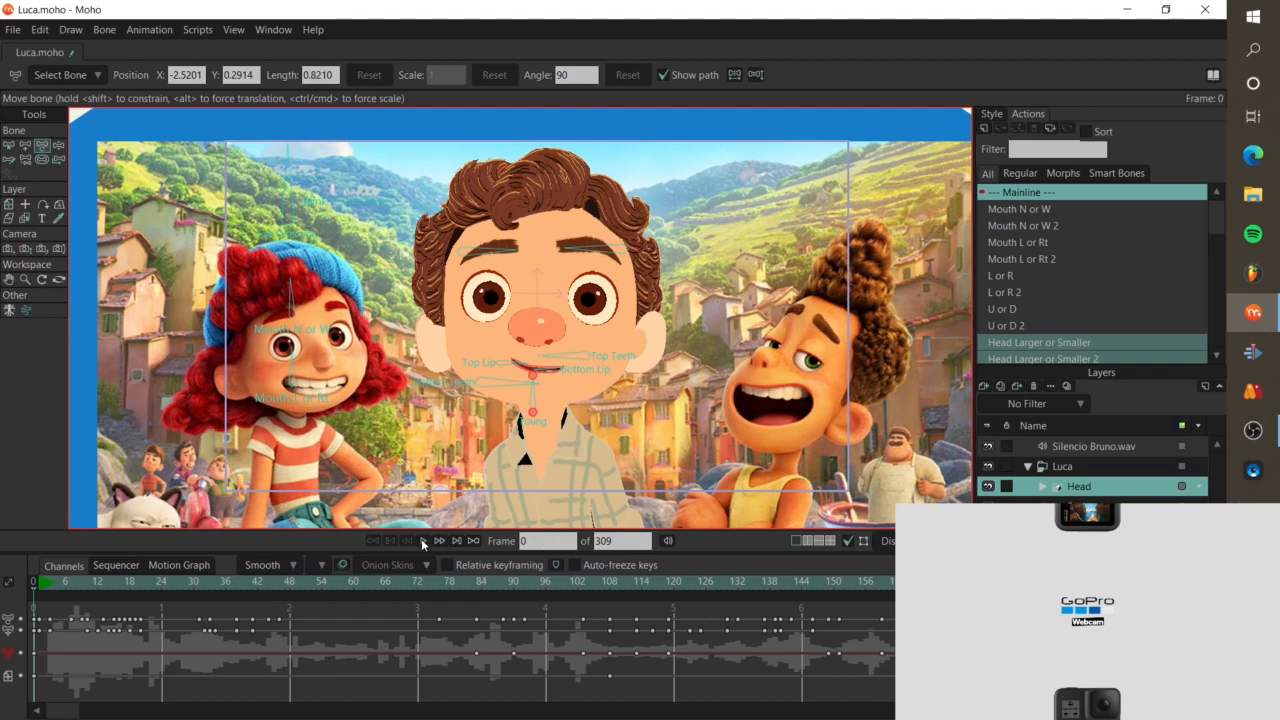
pyautogui.click(423, 541)
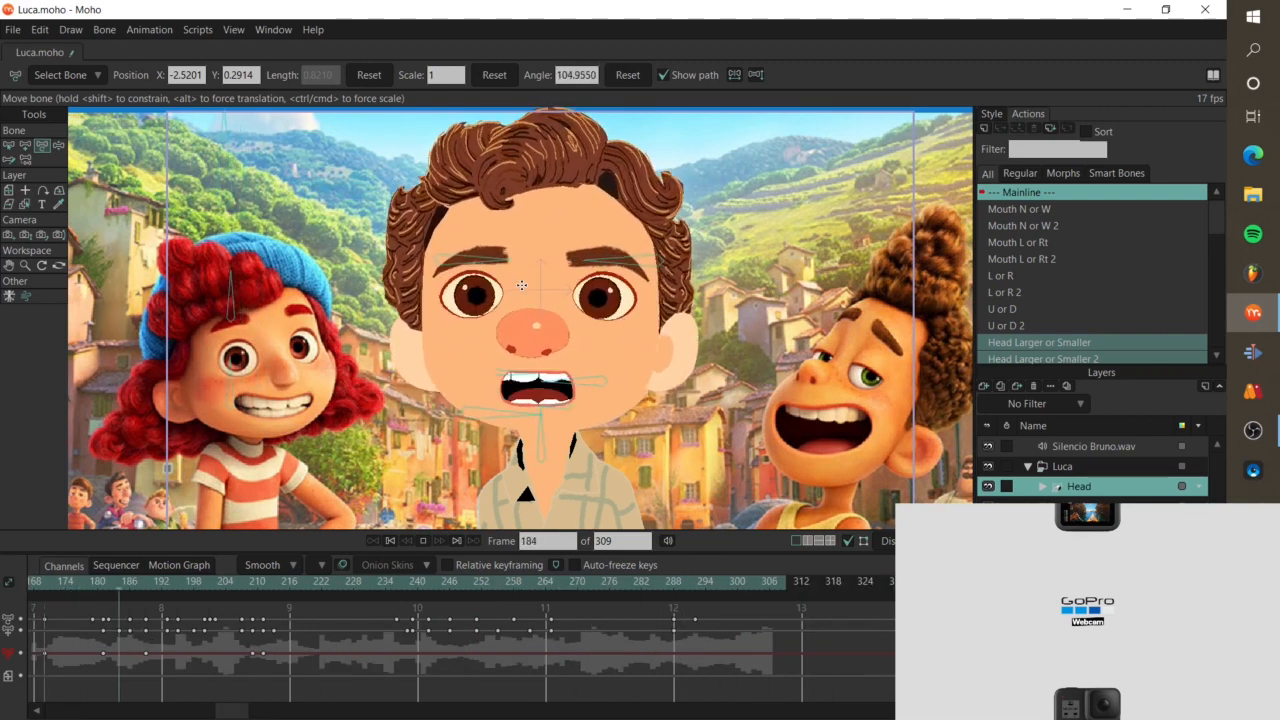
pyautogui.click(425, 541)
pyautogui.scroll(-3, 515, 393)
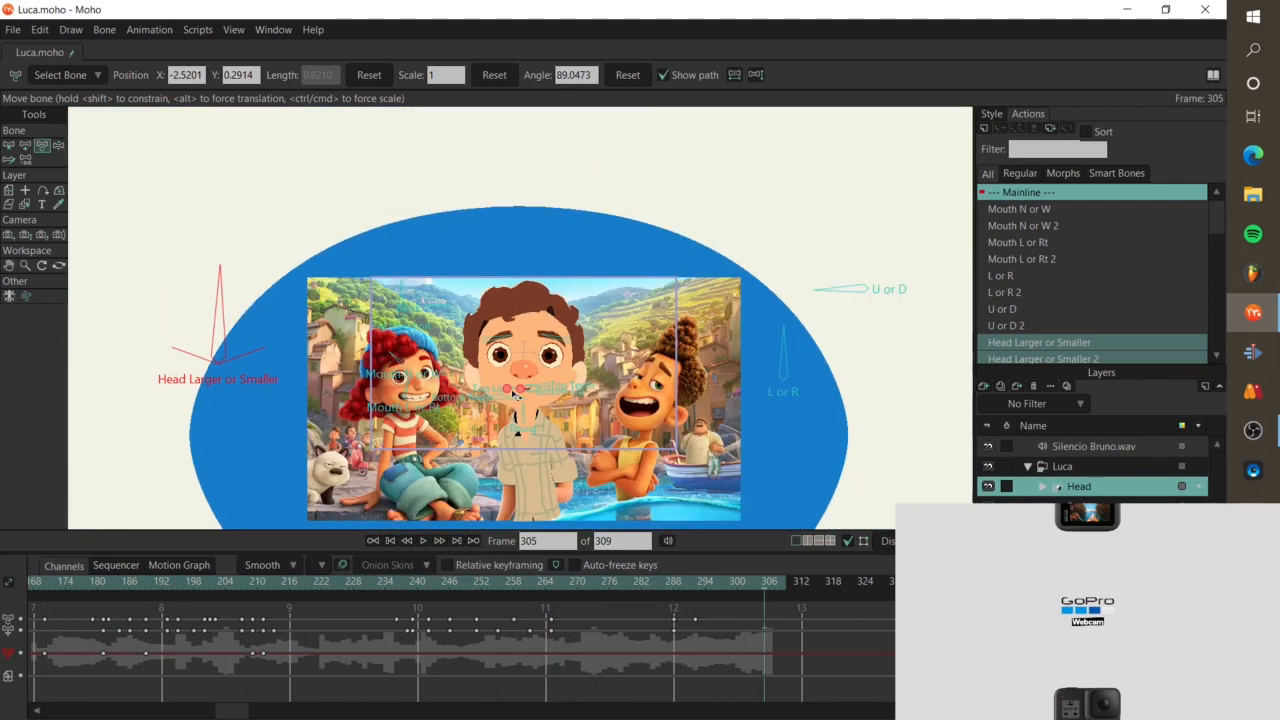
pyautogui.scroll(4, 515, 395)
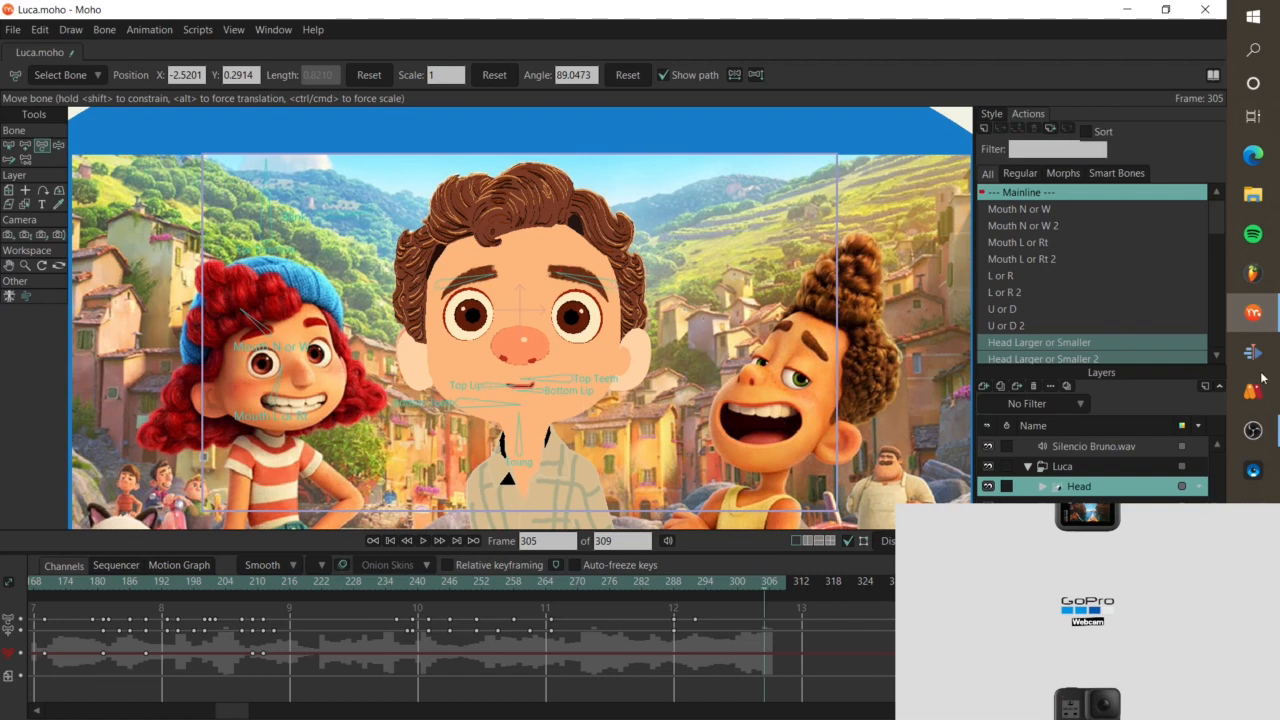
# Switch to the OBS window
pyautogui.click(1253, 430)
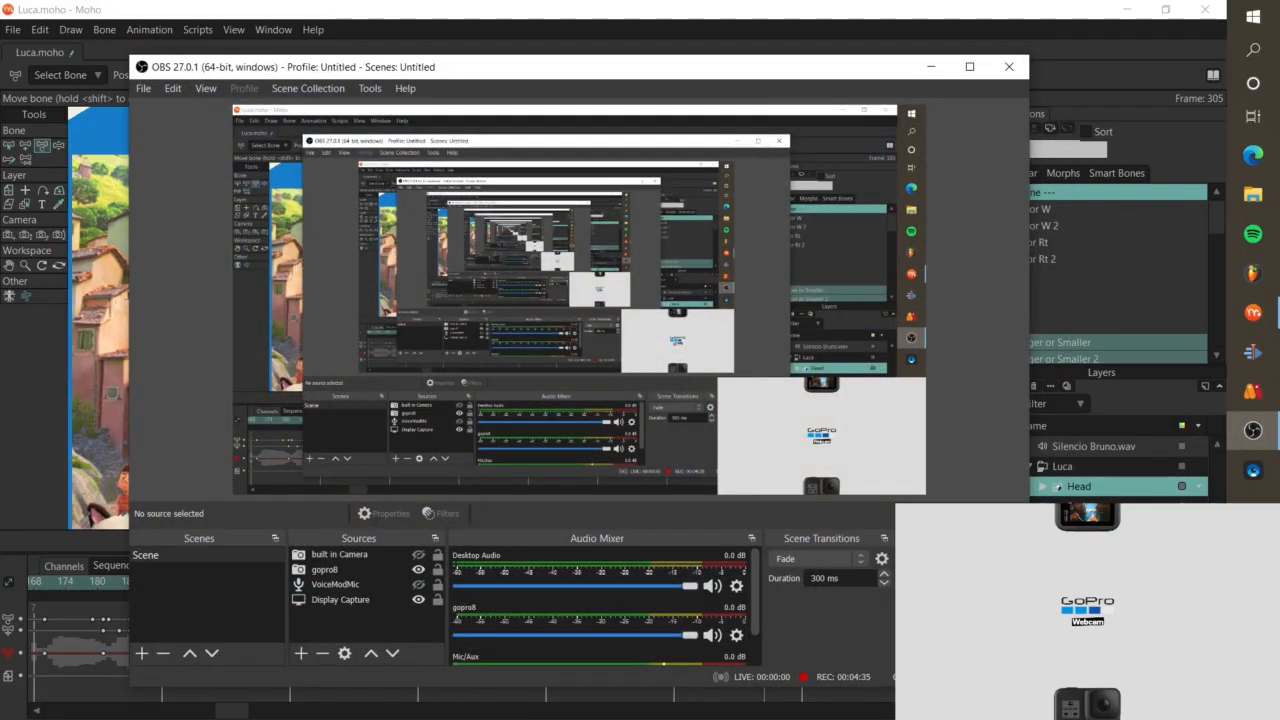